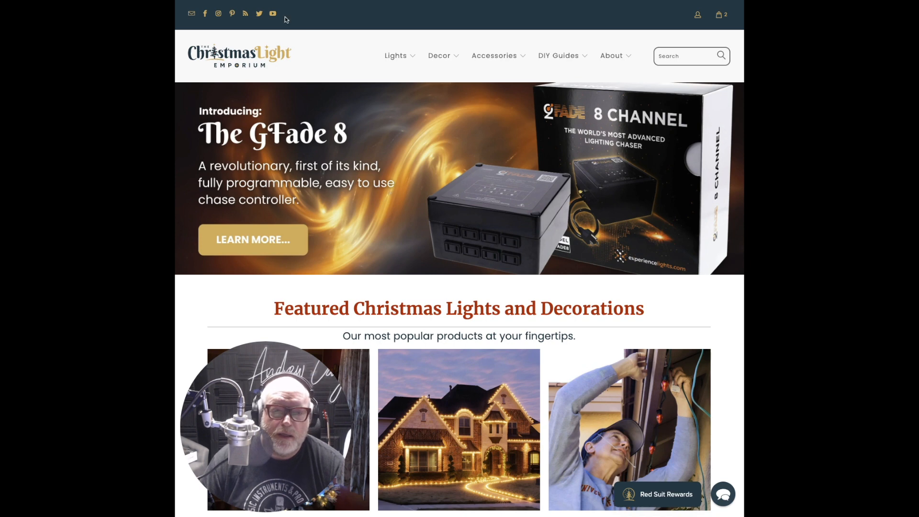
Switch to the GFade controller page and create a new animation named Quick Start 1.
{"action": "key", "text": "ctrl+Tab"}
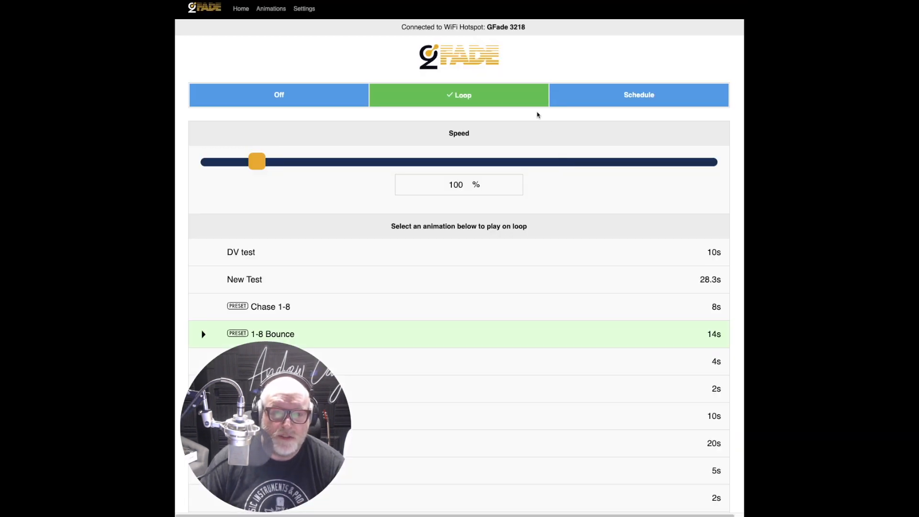
{"action": "left_click", "coordinate": [270, 10]}
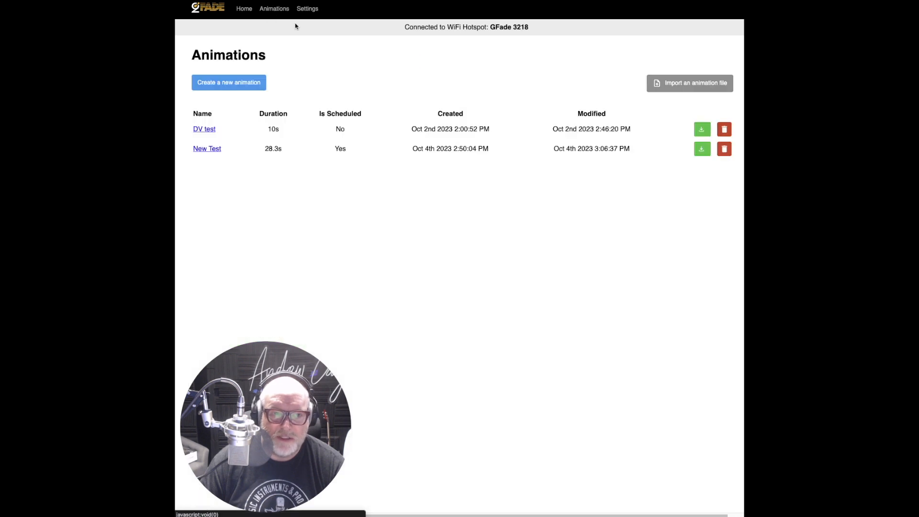
{"action": "left_click", "coordinate": [241, 89]}
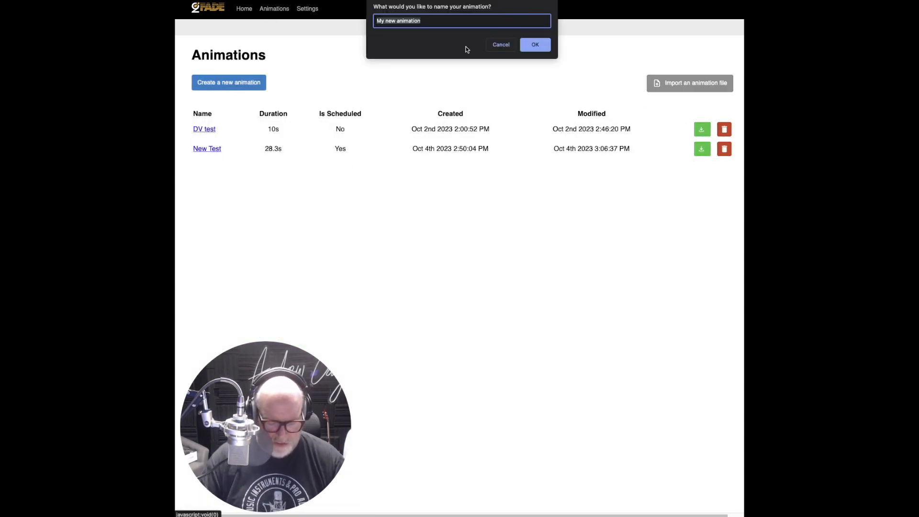
{"action": "type", "text": "Quick Start 1"}
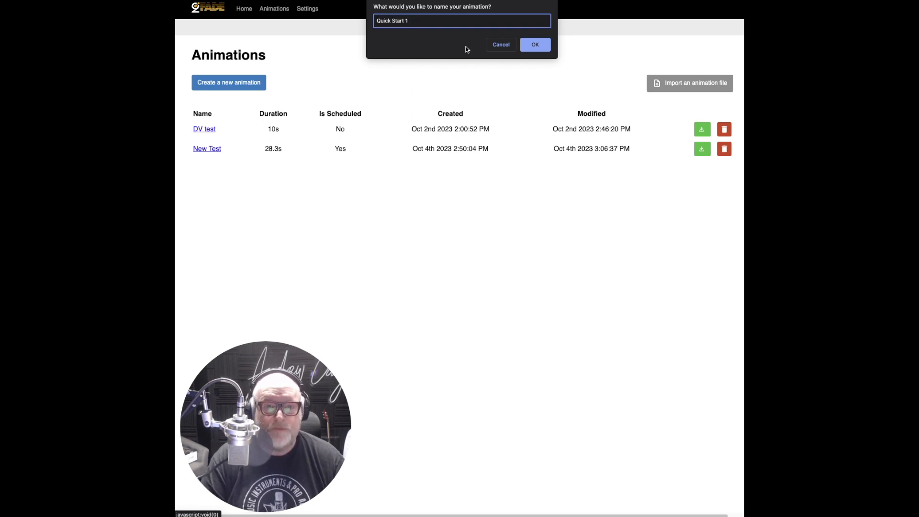
{"action": "key", "text": "Return"}
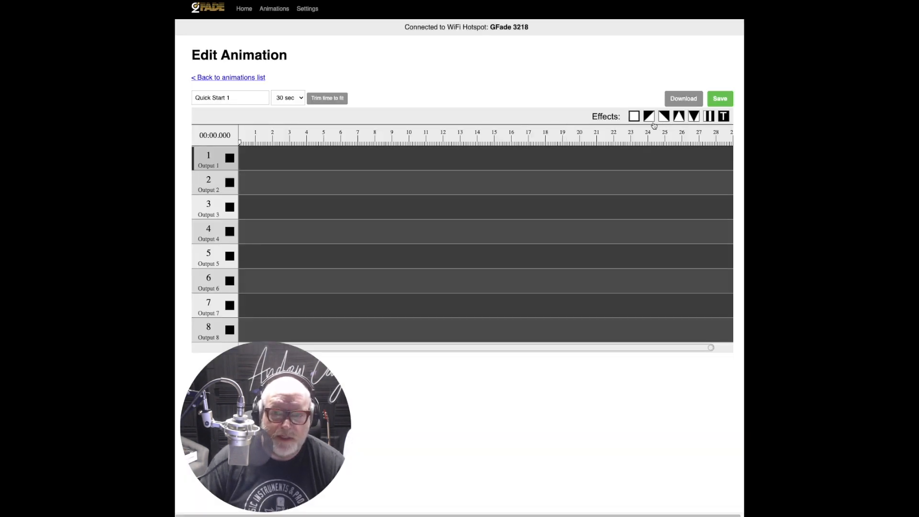
Place a one-second solid-on effect at the start of output 1 and cascade copies diagonally down through output 8.
{"action": "left_click", "coordinate": [636, 118]}
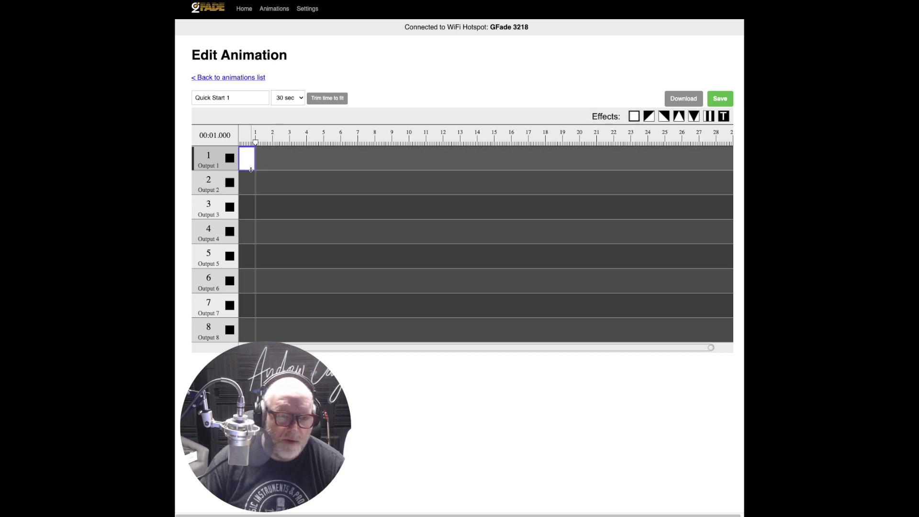
{"action": "left_click_drag", "start_coordinate": [252, 172], "coordinate": [360, 314]}
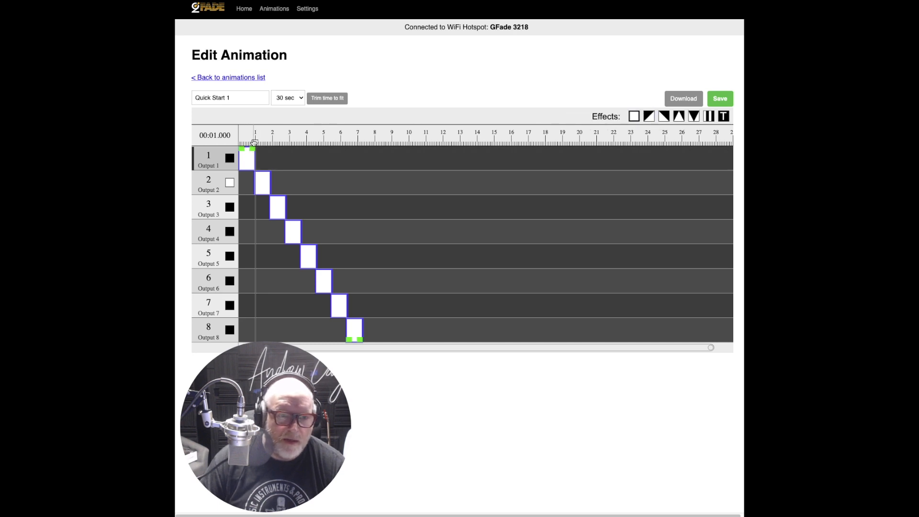
Place a solid-on effect on output 7 right after the output 8 block and cascade copies diagonally up to output 1.
{"action": "left_click_drag", "start_coordinate": [255, 142], "coordinate": [363, 144]}
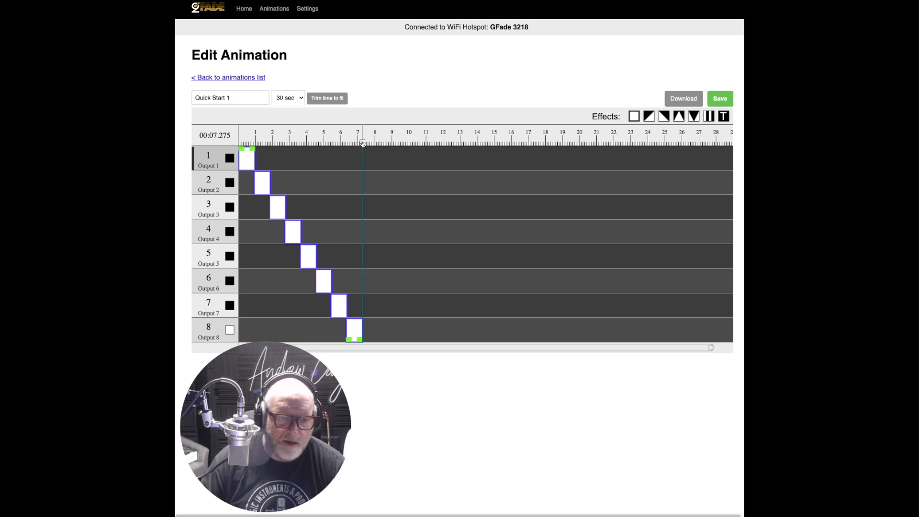
{"action": "left_click", "coordinate": [634, 117]}
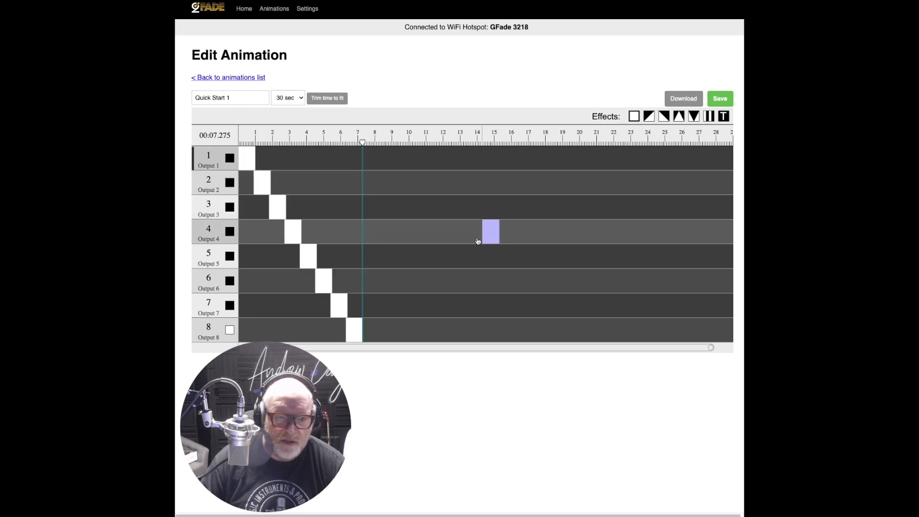
{"action": "left_click", "coordinate": [363, 312]}
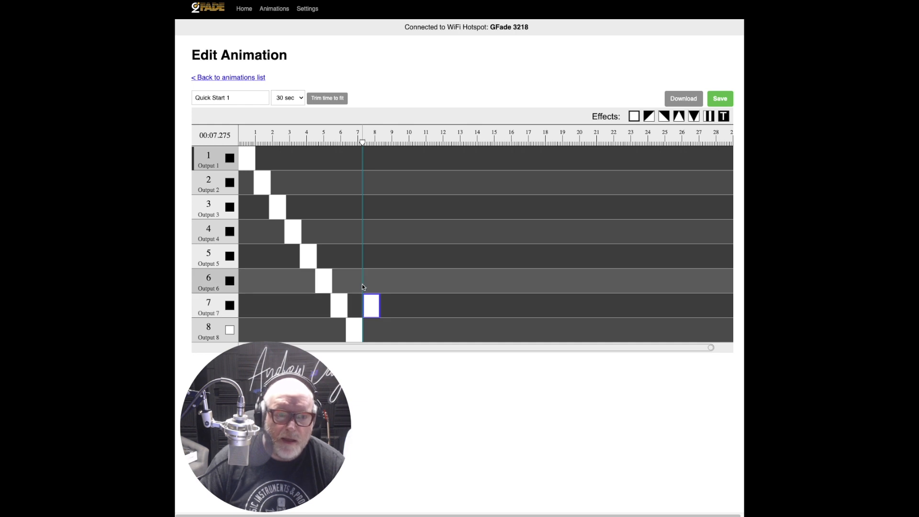
{"action": "left_click_drag", "start_coordinate": [367, 294], "coordinate": [481, 152]}
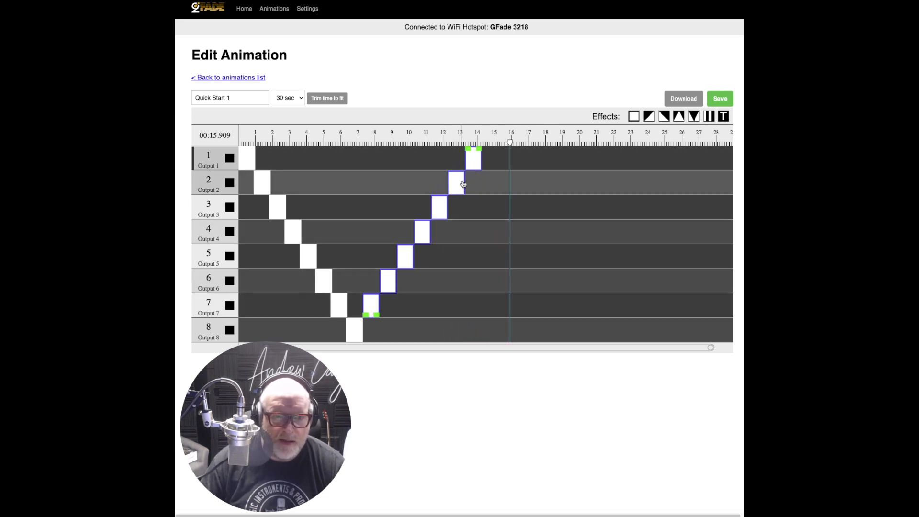
Trim the Quick Start 1 animation's time to fit its effects, save it and return to the animations list.
{"action": "left_click", "coordinate": [317, 98]}
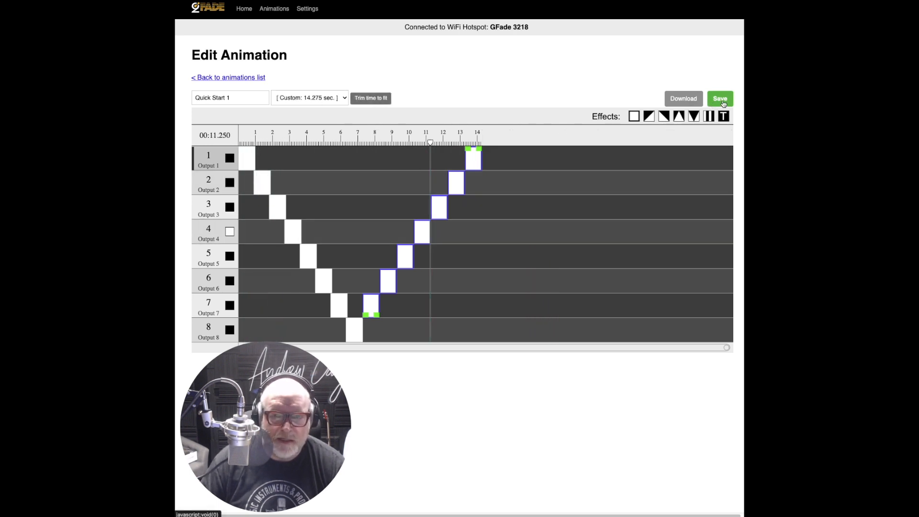
{"action": "left_click", "coordinate": [720, 98]}
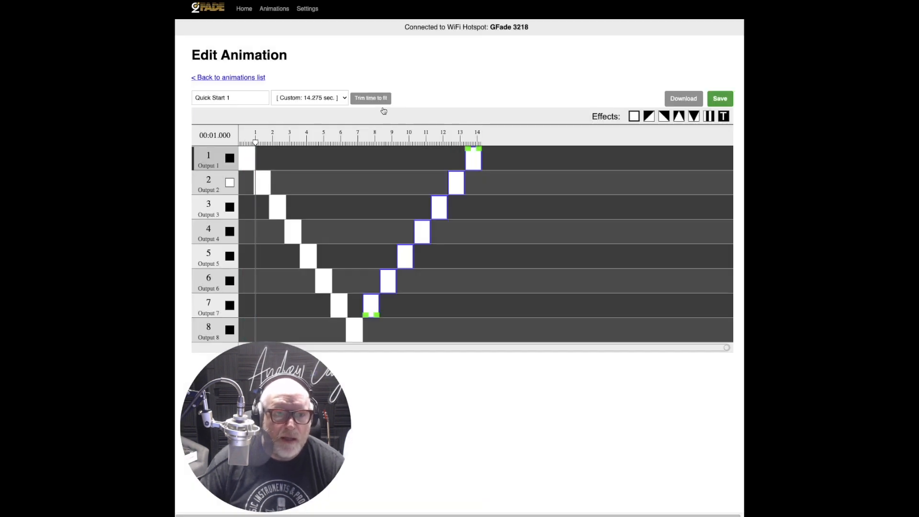
{"action": "left_click", "coordinate": [233, 78]}
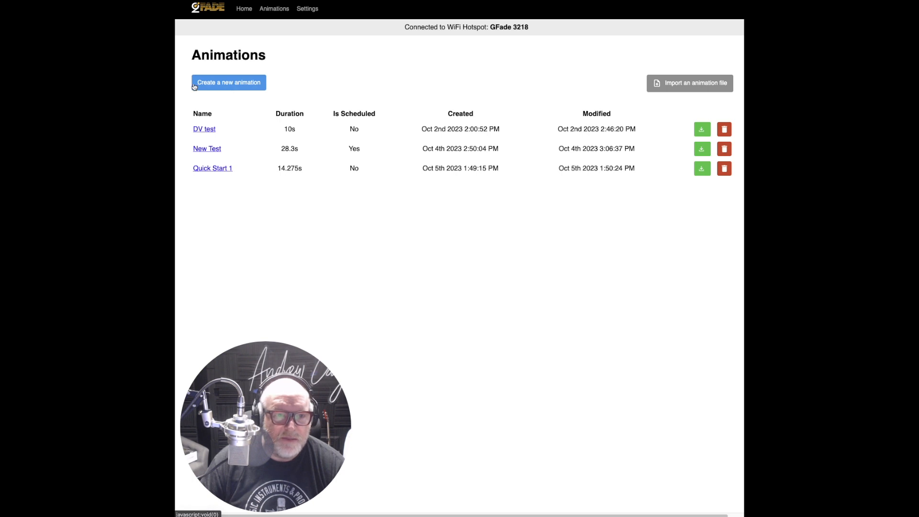
Create a new animation named Quick Start 2.
{"action": "left_click", "coordinate": [239, 82]}
{"action": "type", "text": "Quick Start"}
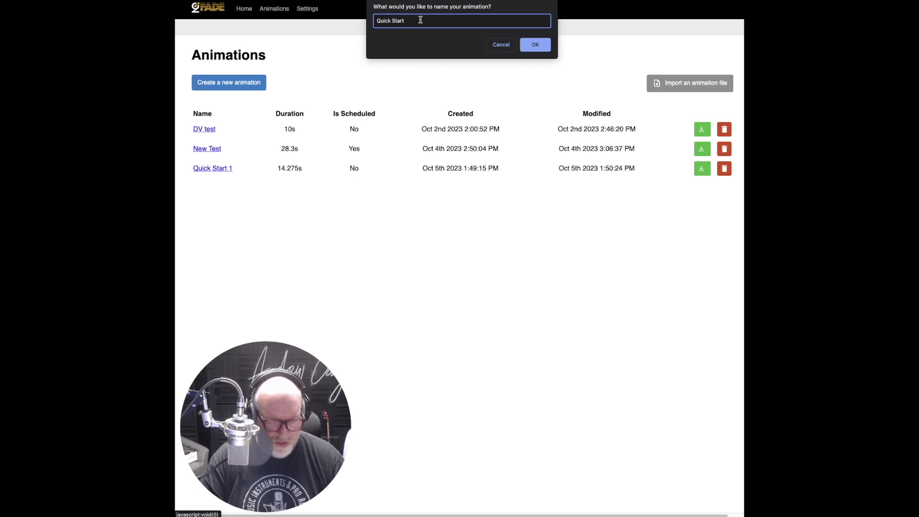
{"action": "key", "text": "Return"}
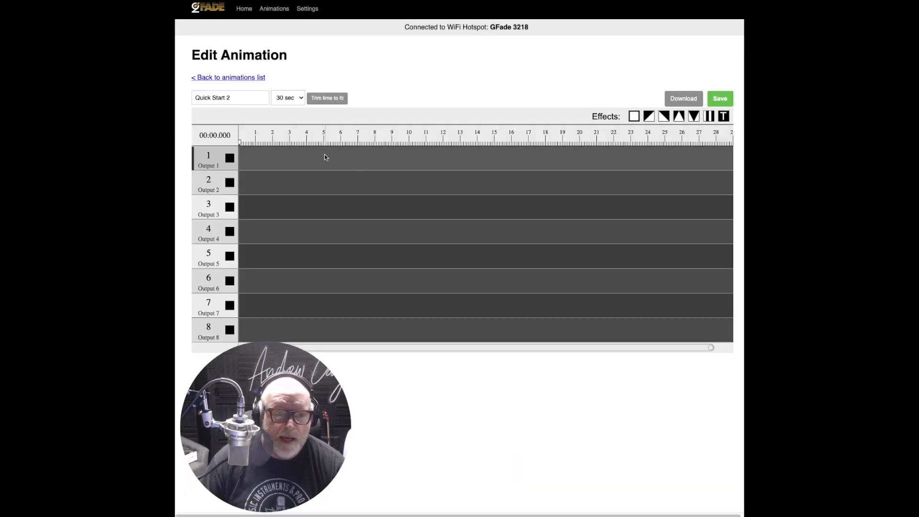
Add the striped on/off effect to outputs 1 to 4 at the timeline start and stretch it to about 20 seconds.
{"action": "left_click", "coordinate": [695, 117]}
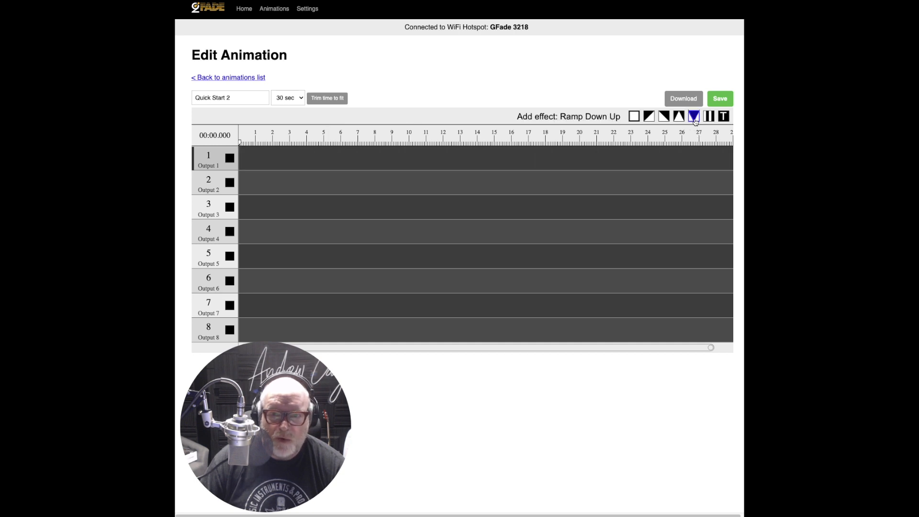
{"action": "left_click", "coordinate": [709, 117]}
{"action": "left_click_drag", "start_coordinate": [710, 118], "coordinate": [243, 241]}
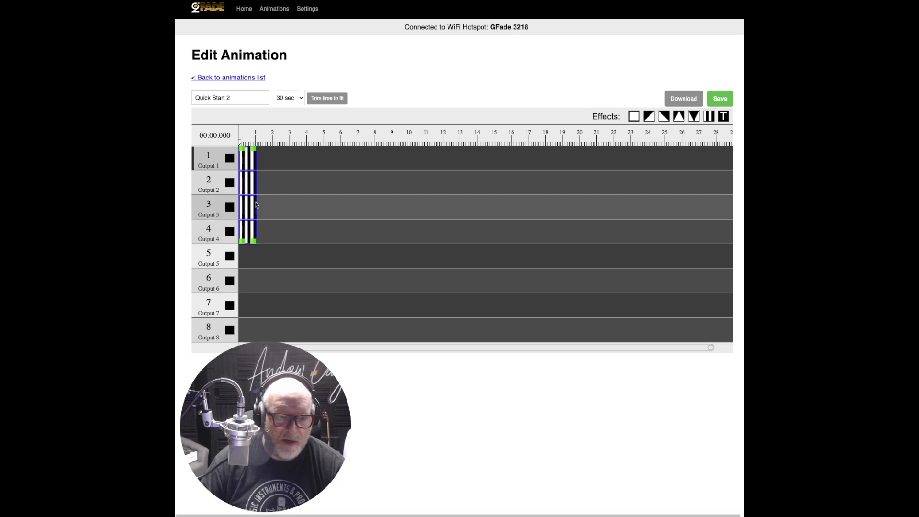
{"action": "left_click_drag", "start_coordinate": [257, 202], "coordinate": [580, 207]}
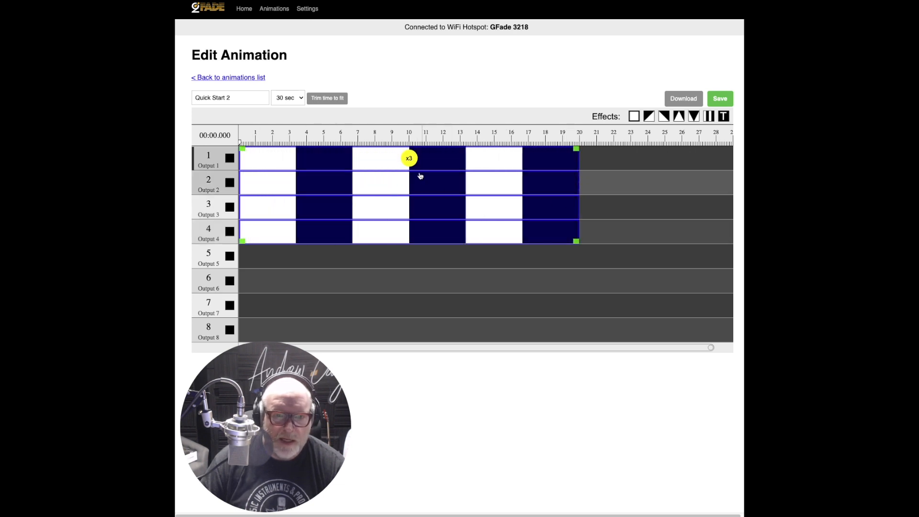
Set the on/off effect's repeat count on outputs 1 to 4 to 12, and raise it to 24.
{"action": "left_click", "coordinate": [409, 160]}
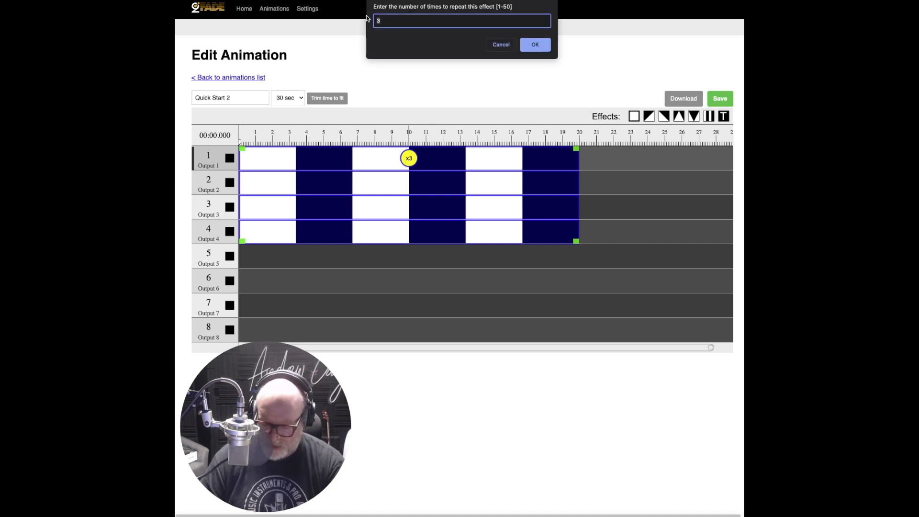
{"action": "key", "text": "Return"}
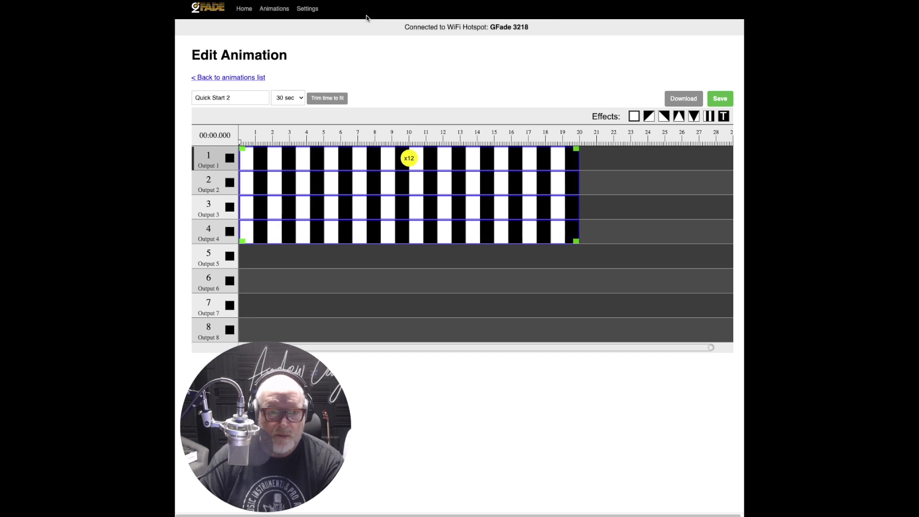
{"action": "left_click", "coordinate": [409, 158]}
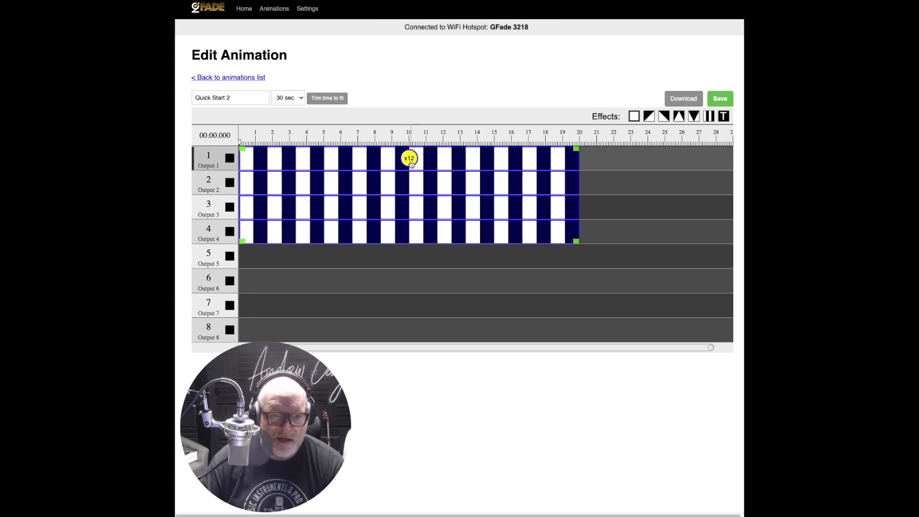
{"action": "type", "text": "24"}
{"action": "key", "text": "Return"}
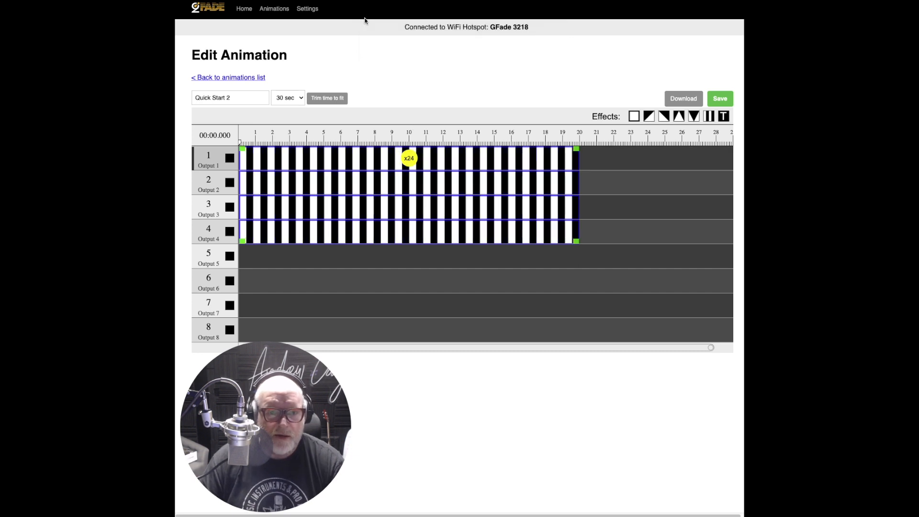
Add a ramp-up effect at the start of output 5, stretch it to about 20 seconds and copy it down to outputs 6 to 8.
{"action": "left_click", "coordinate": [650, 118]}
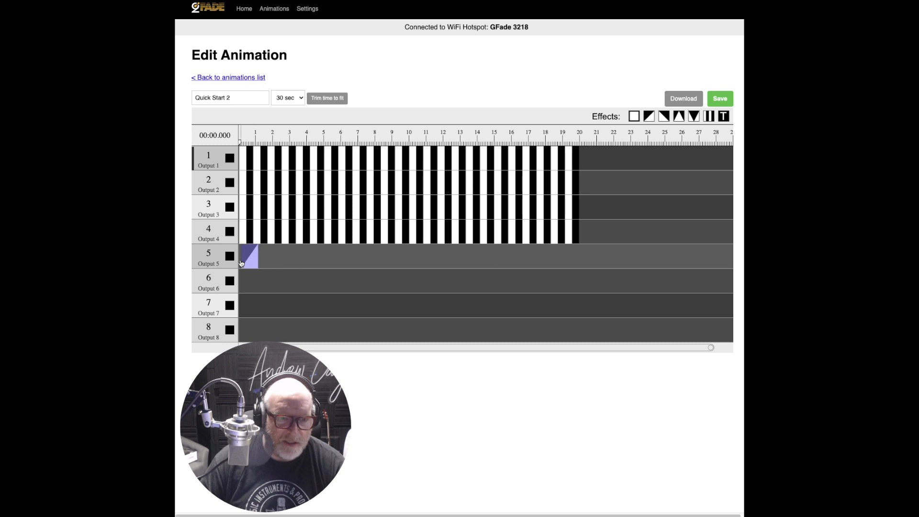
{"action": "left_click", "coordinate": [256, 254]}
{"action": "left_click_drag", "start_coordinate": [256, 267], "coordinate": [578, 266]}
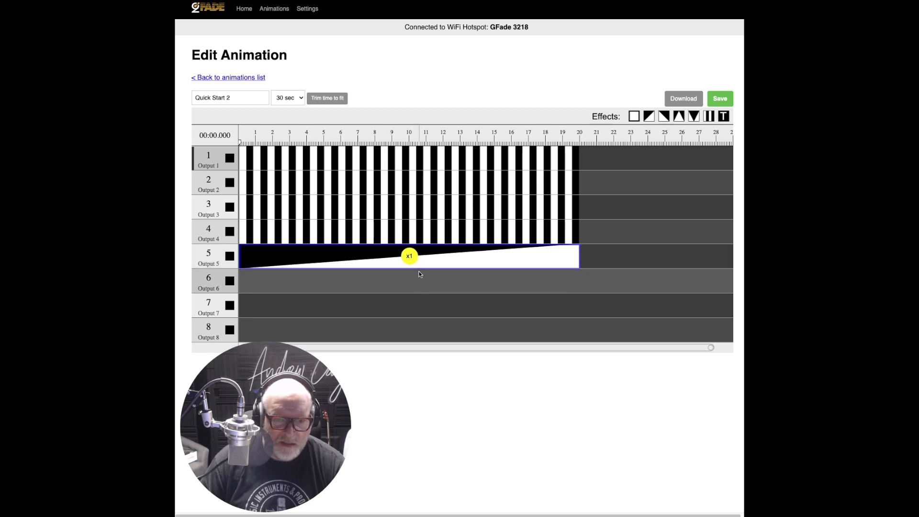
{"action": "left_click_drag", "start_coordinate": [427, 267], "coordinate": [422, 331]}
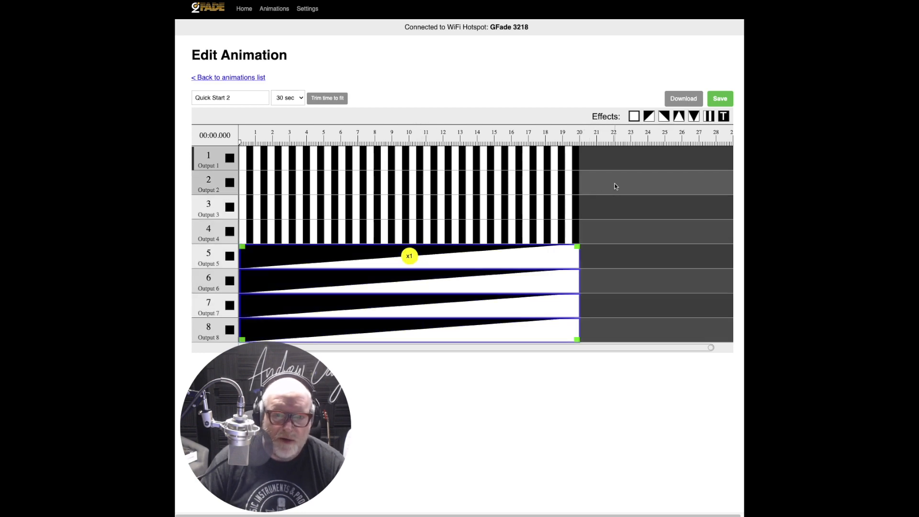
Trim the Quick Start 2 animation's time to fit its effects, save it and return to the animations list.
{"action": "left_click", "coordinate": [276, 139]}
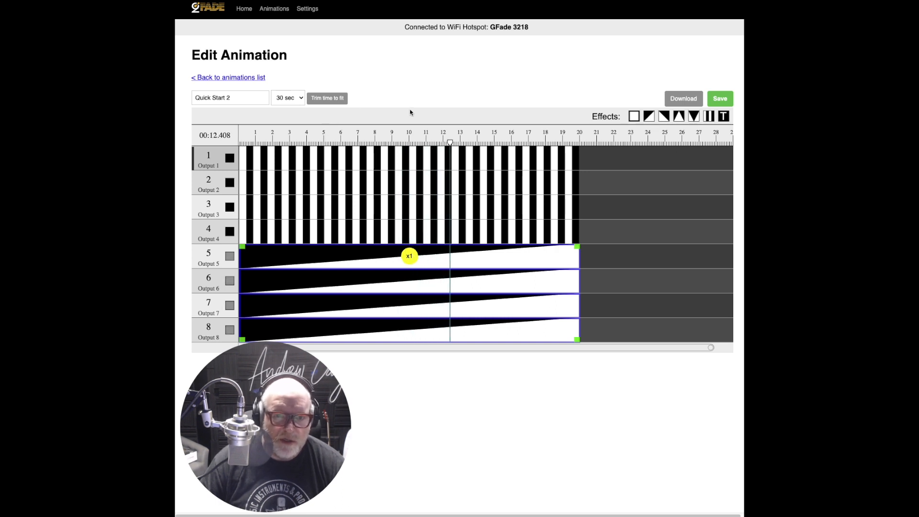
{"action": "left_click", "coordinate": [331, 98]}
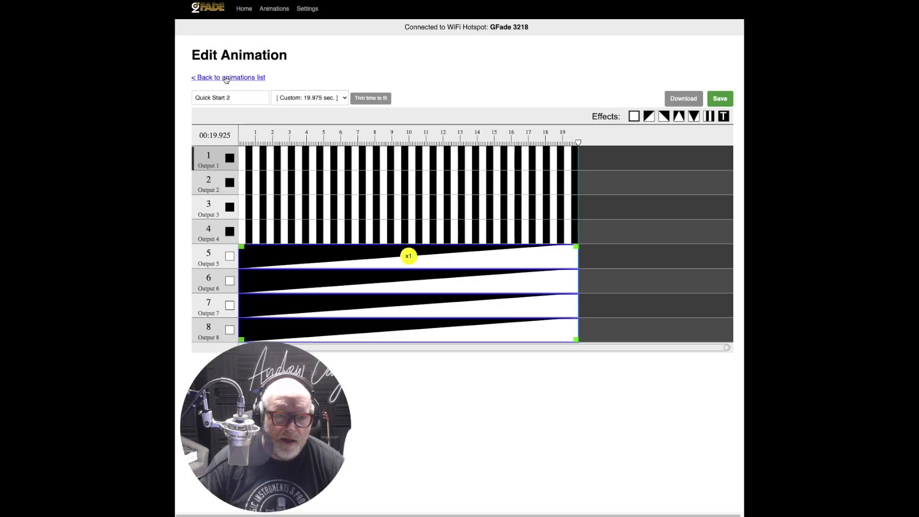
{"action": "left_click", "coordinate": [240, 78]}
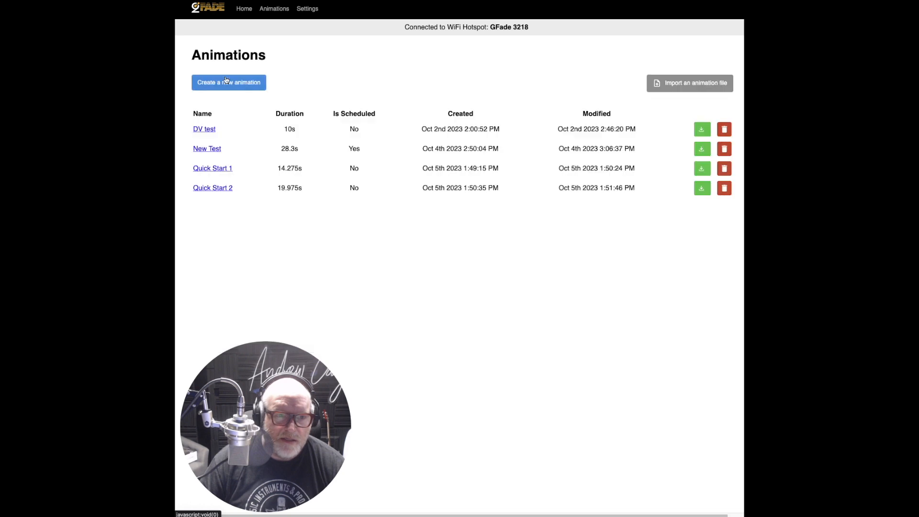
Create a new animation named Quick Start 3.
{"action": "left_click", "coordinate": [257, 86]}
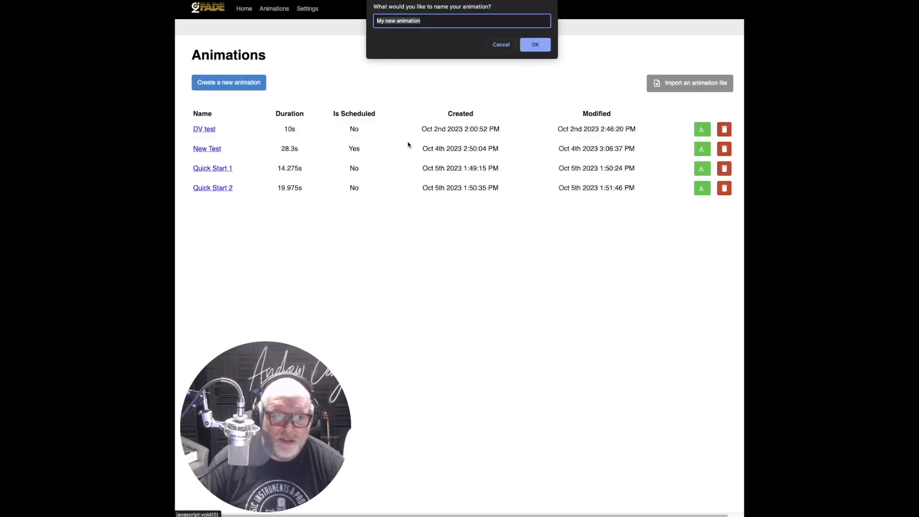
{"action": "type", "text": "Quick St"}
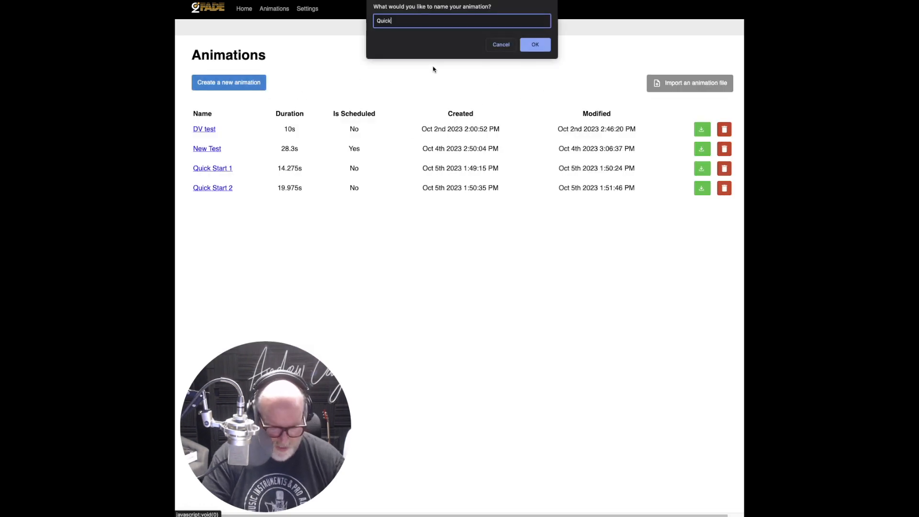
{"action": "type", "text": "art 3"}
{"action": "key", "text": "Return"}
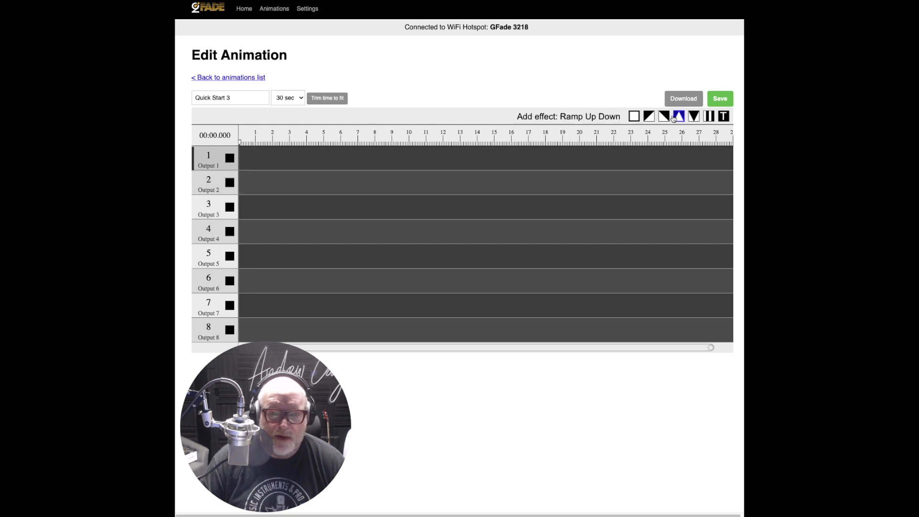
Add the T effect to output 1 at the timeline start and stretch it to about 10 seconds.
{"action": "left_click", "coordinate": [725, 120]}
{"action": "left_click_drag", "start_coordinate": [244, 153], "coordinate": [410, 149]}
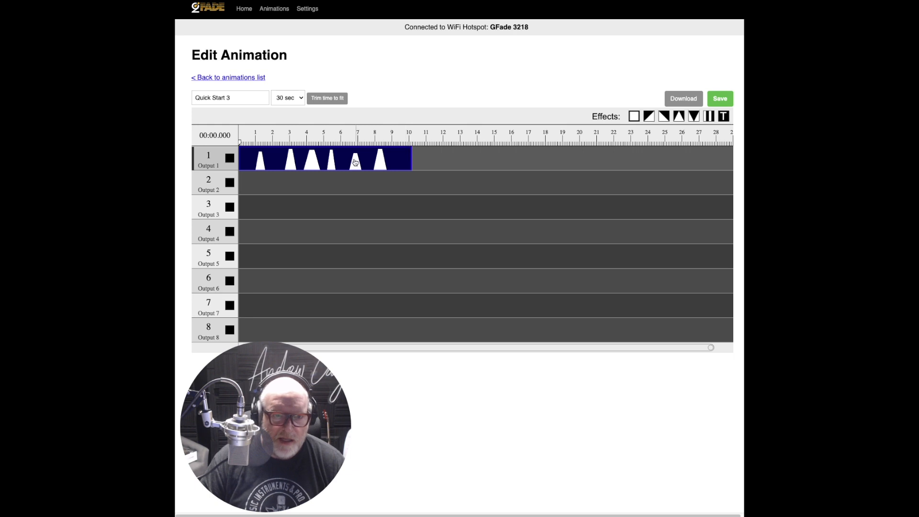
Set the maximum brightness of output 1's T effect to 50%.
{"action": "double_click", "coordinate": [354, 161]}
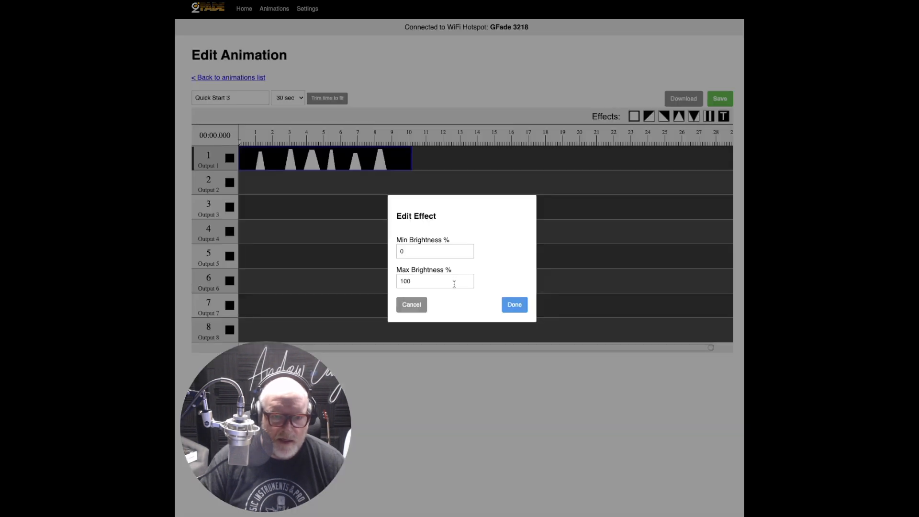
{"action": "double_click", "coordinate": [418, 284]}
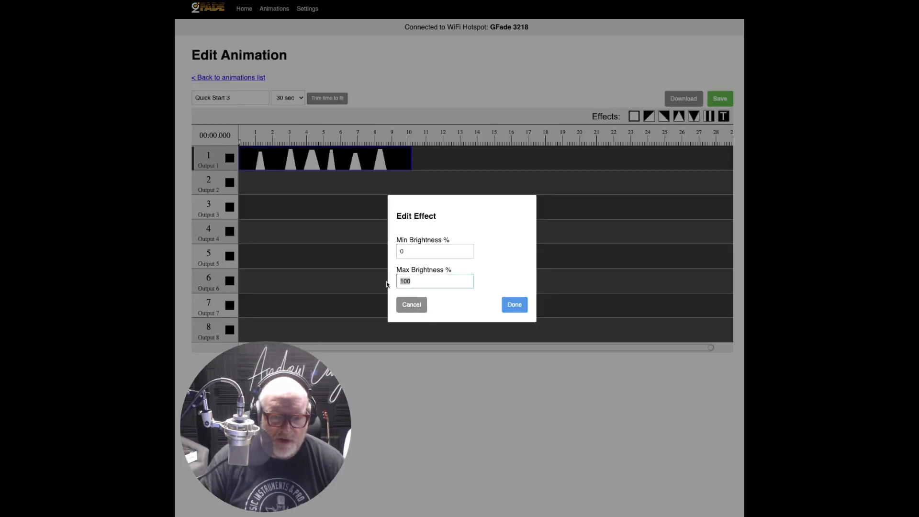
{"action": "type", "text": "50"}
{"action": "left_click", "coordinate": [502, 306]}
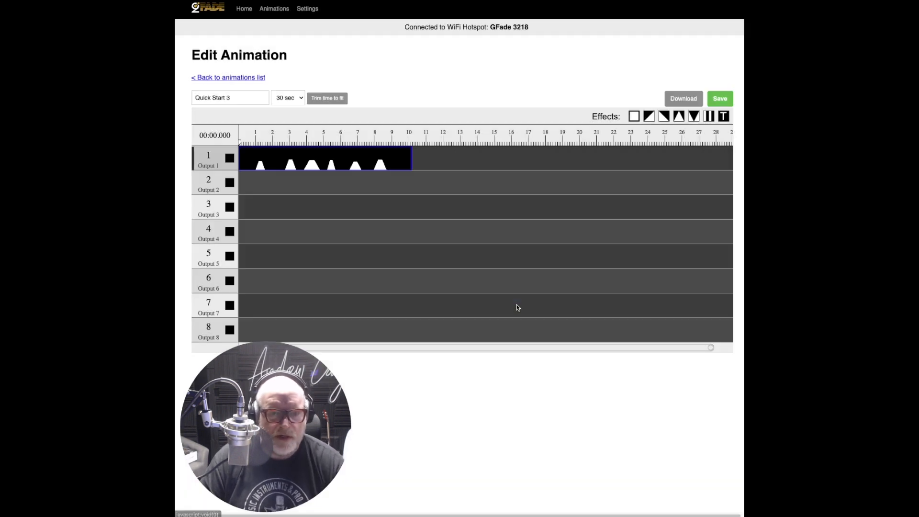
Copy output 1's T effect down to outputs 2 to 8 as a staggered cascade, shortening each to about 5 seconds.
{"action": "left_click_drag", "start_coordinate": [326, 173], "coordinate": [306, 321]}
{"action": "left_click_drag", "start_coordinate": [406, 337], "coordinate": [436, 340]}
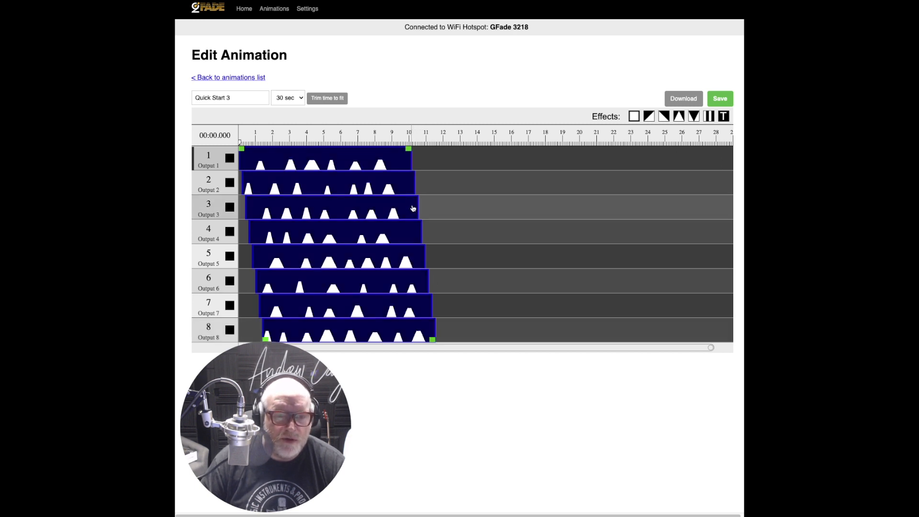
{"action": "left_click_drag", "start_coordinate": [415, 206], "coordinate": [332, 209]}
Add a 1-second On effect to output 8 right after its T effect and copy it up to outputs 7 to 1.
{"action": "left_click", "coordinate": [635, 117]}
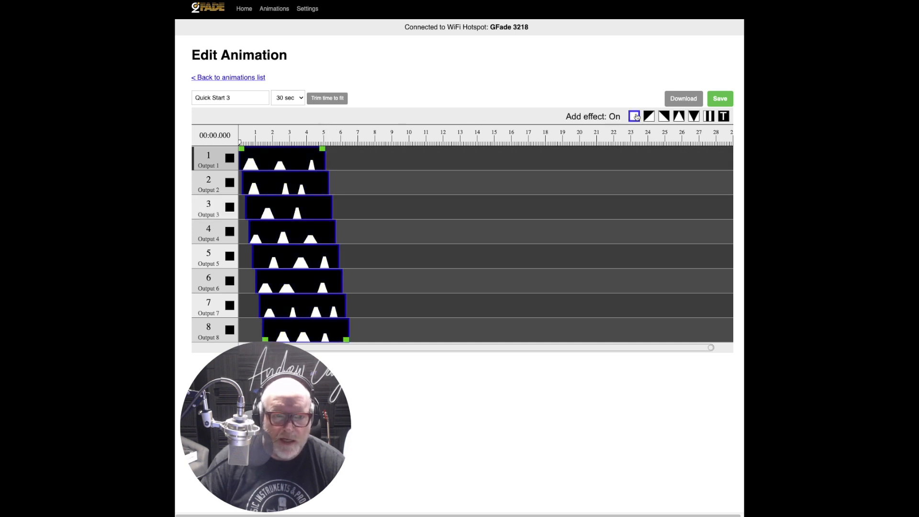
{"action": "left_click", "coordinate": [635, 116]}
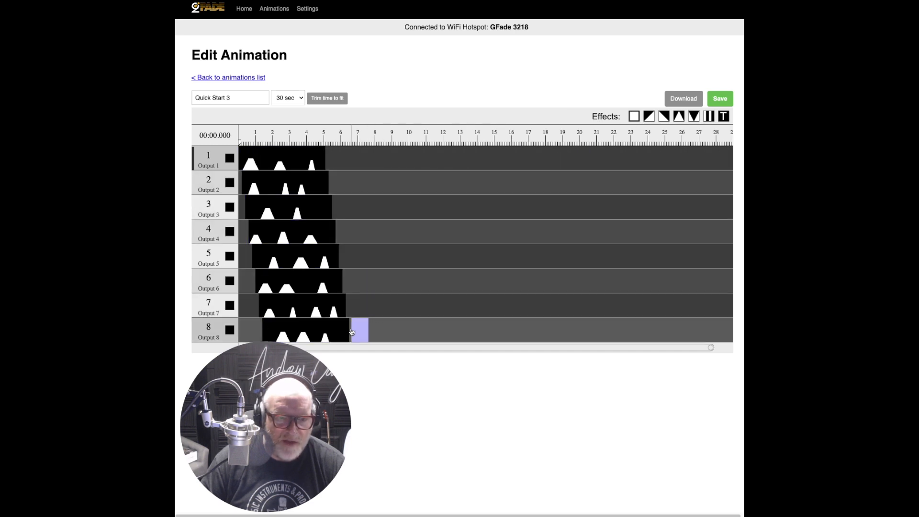
{"action": "key", "text": "super+a"}
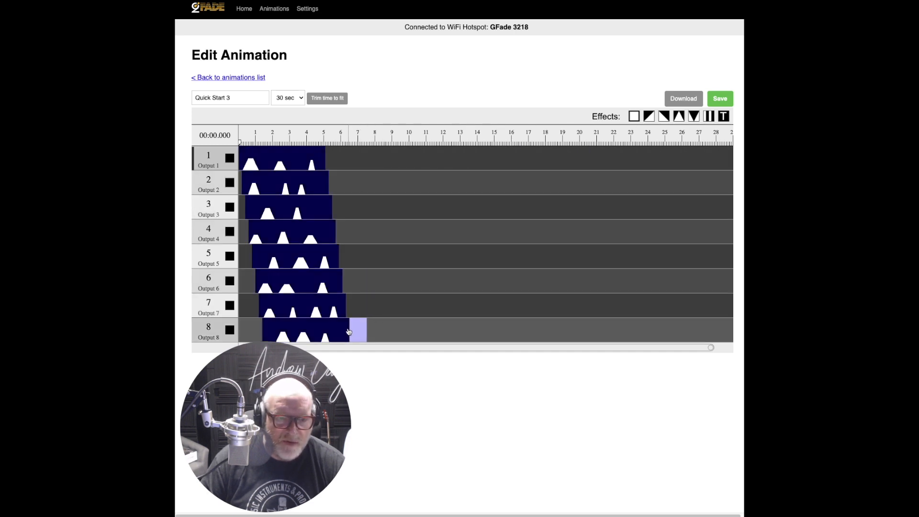
{"action": "left_click", "coordinate": [349, 332]}
{"action": "left_click_drag", "start_coordinate": [365, 319], "coordinate": [365, 161]}
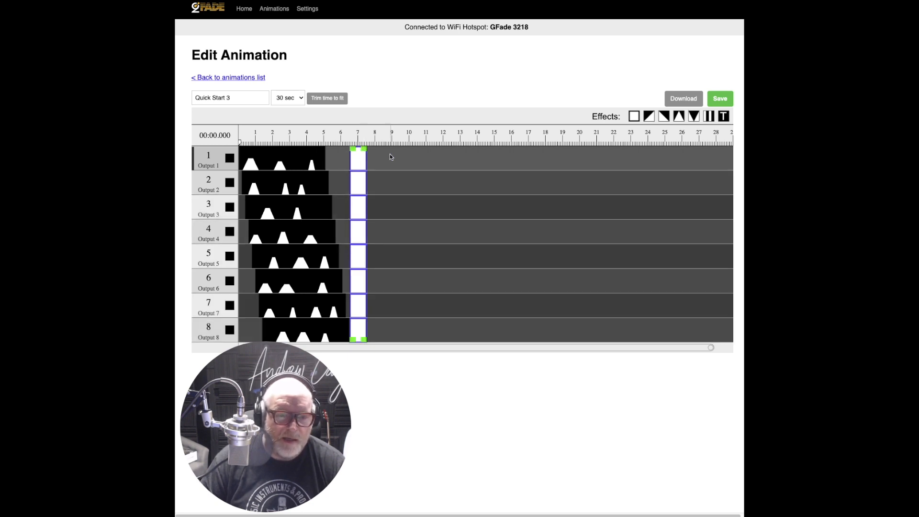
{"action": "left_click", "coordinate": [649, 116]}
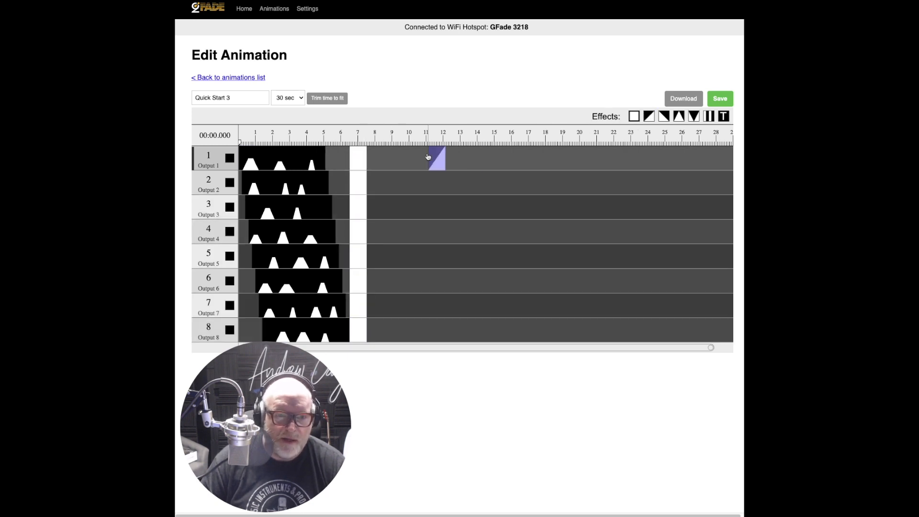
{"action": "left_click", "coordinate": [462, 158]}
{"action": "left_click", "coordinate": [628, 120]}
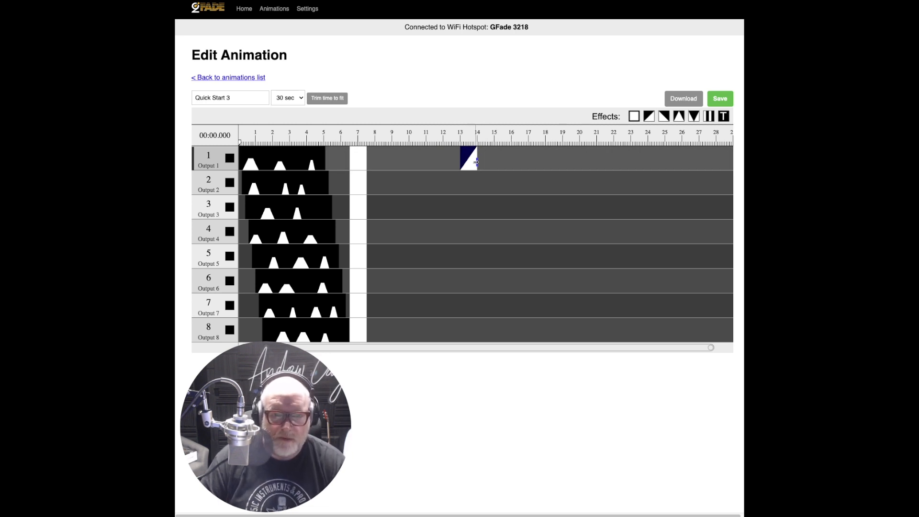
{"action": "key", "text": "Delete"}
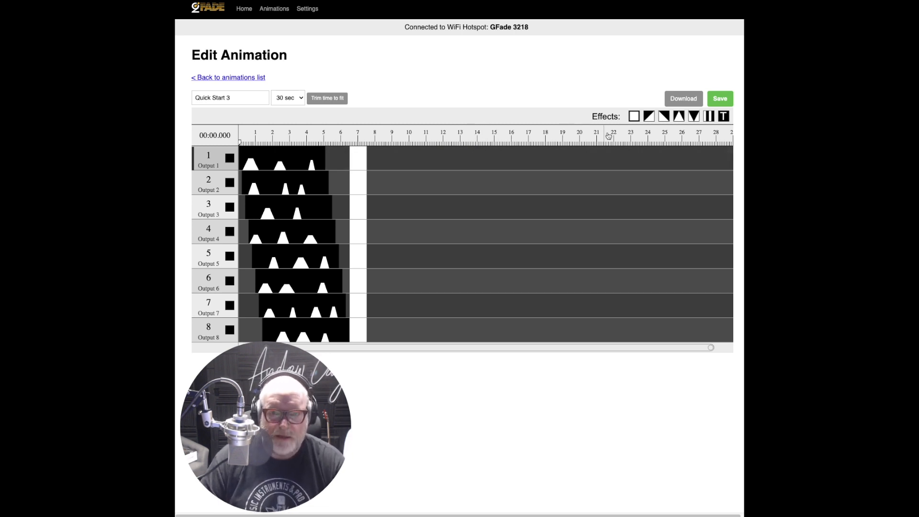
Add a ramp-down effect after output 1's On effect, stretch it to about the 15-second mark and copy it down to outputs 2 to 8.
{"action": "left_click", "coordinate": [664, 116]}
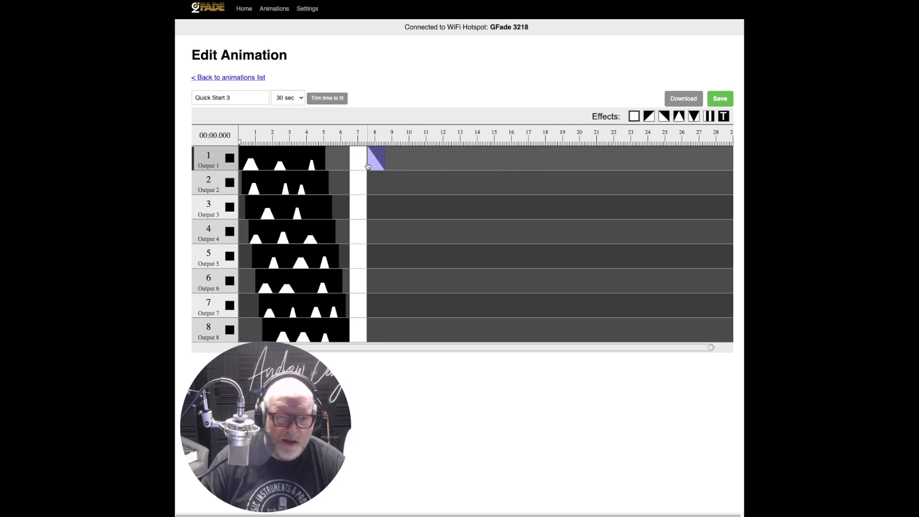
{"action": "left_click", "coordinate": [367, 166]}
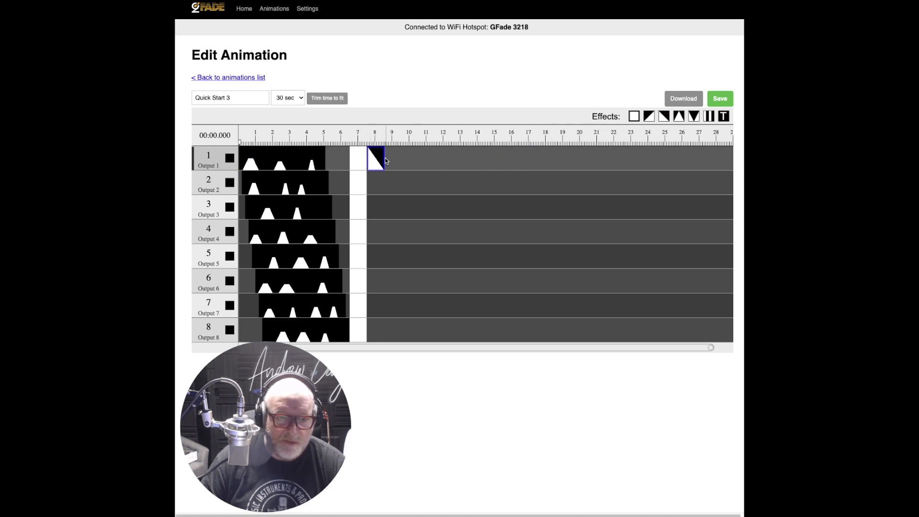
{"action": "left_click_drag", "start_coordinate": [385, 160], "coordinate": [494, 155]}
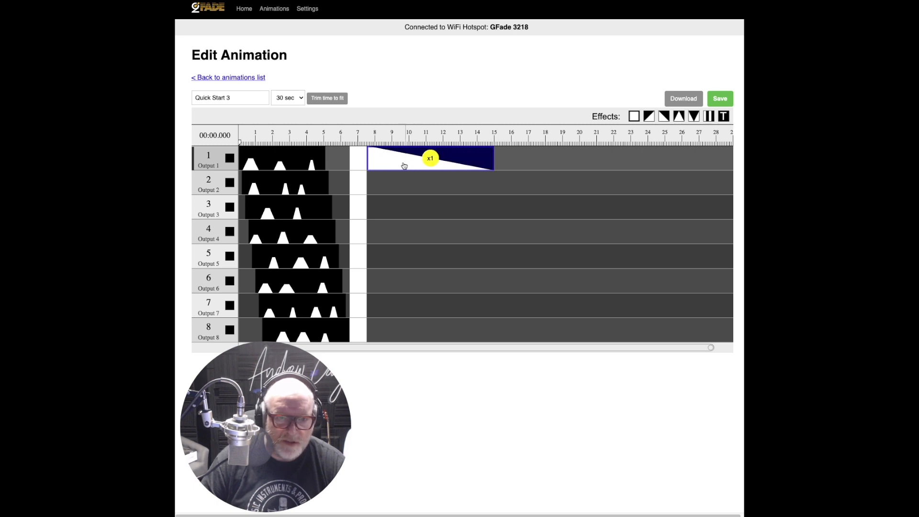
{"action": "left_click_drag", "start_coordinate": [404, 165], "coordinate": [393, 336]}
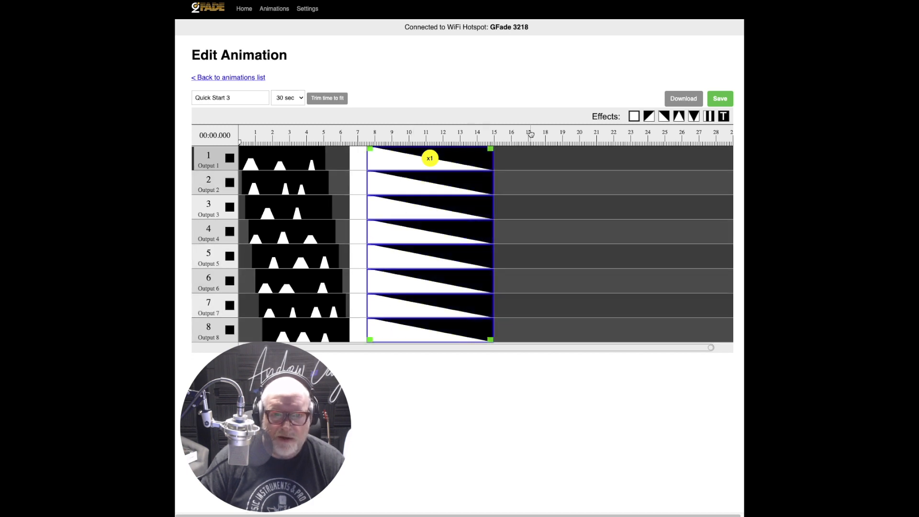
Trim the Quick Start 3 animation's time to fit its effects, then save it after a preview playback.
{"action": "left_click", "coordinate": [327, 98]}
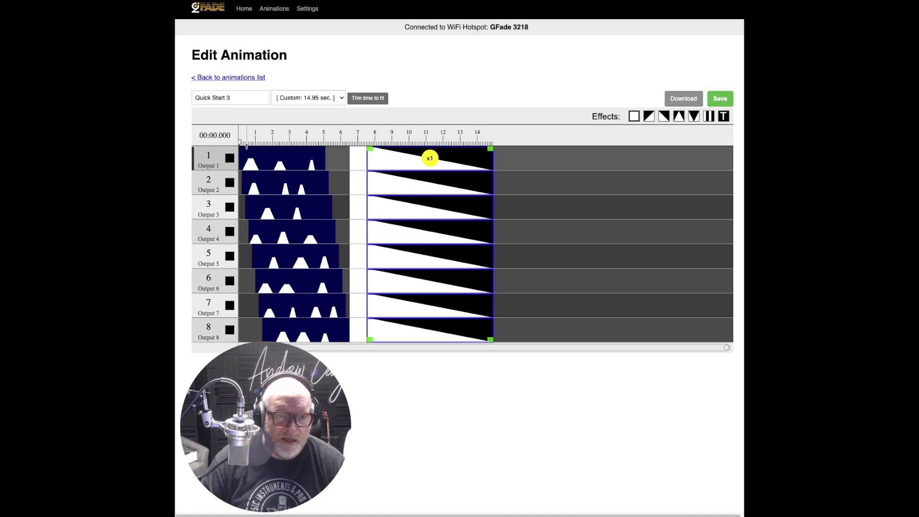
{"action": "left_click", "coordinate": [246, 136]}
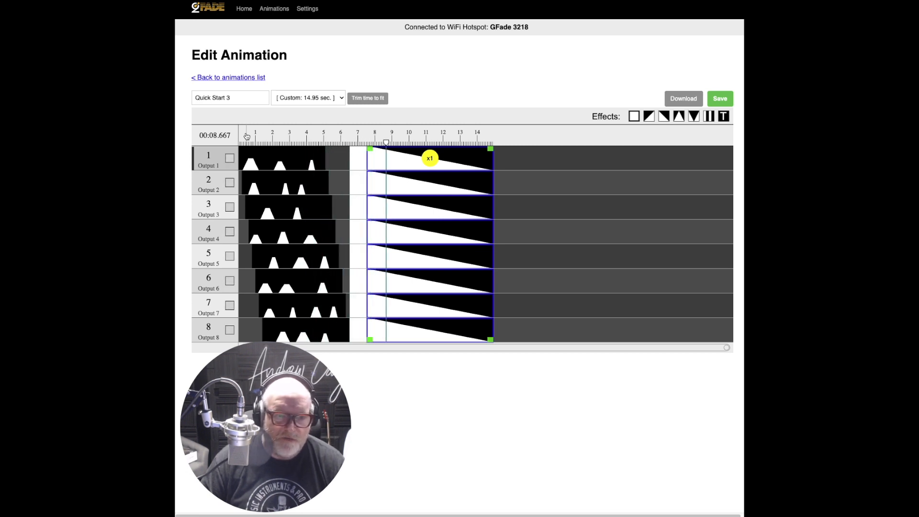
{"action": "left_click", "coordinate": [720, 99]}
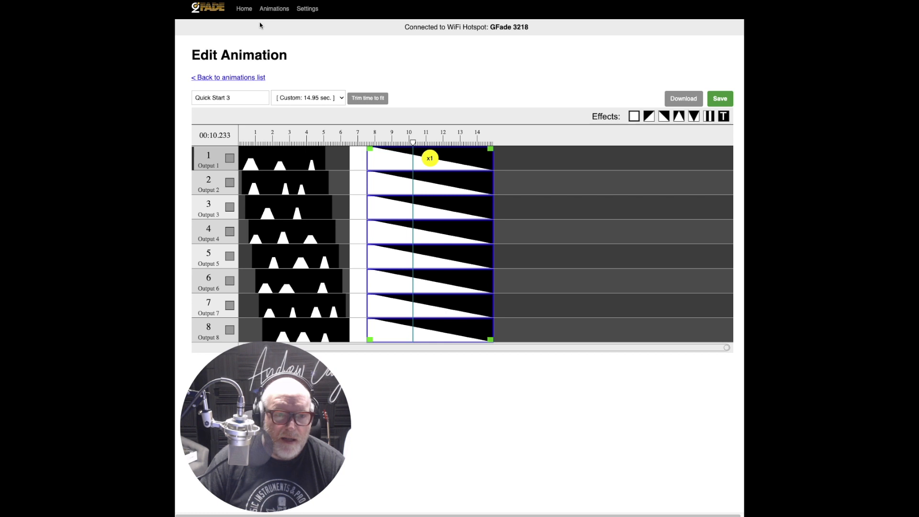
Switch the controller's home page to Schedule mode and remove all three animations from the schedule.
{"action": "left_click", "coordinate": [245, 11]}
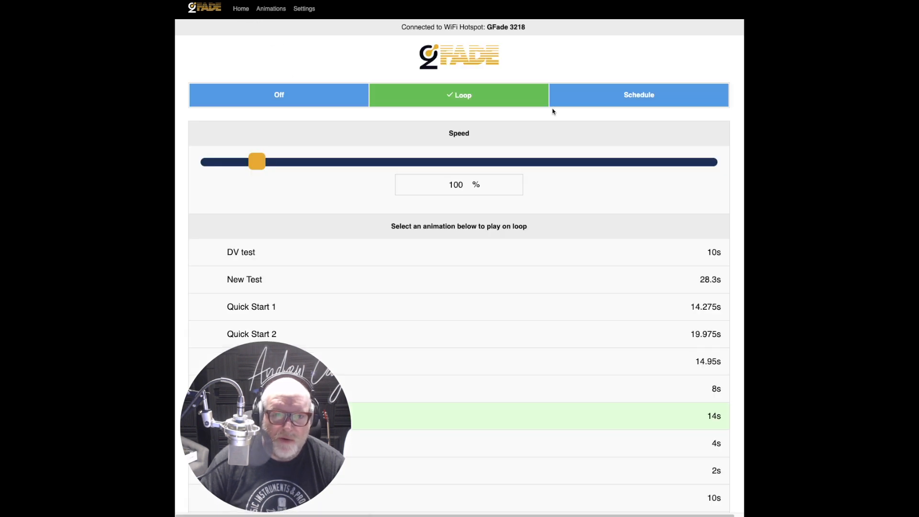
{"action": "left_click", "coordinate": [629, 99]}
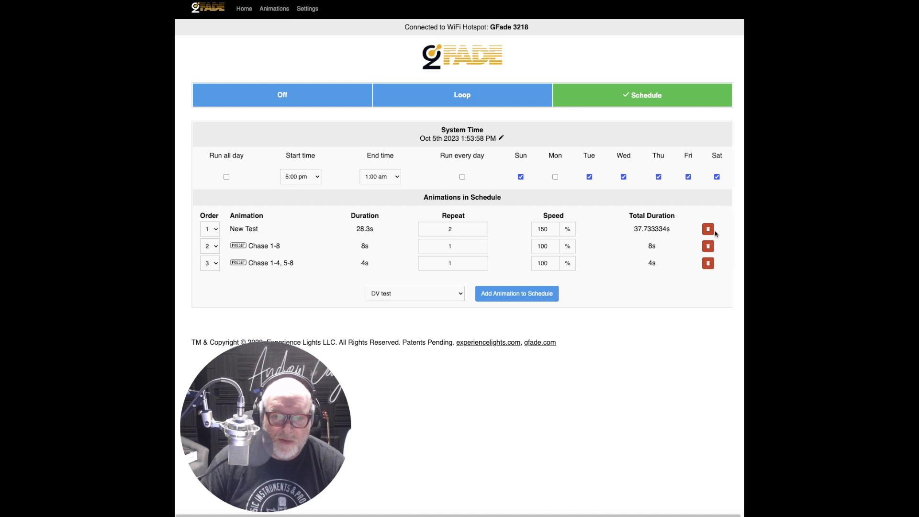
{"action": "left_click", "coordinate": [708, 230]}
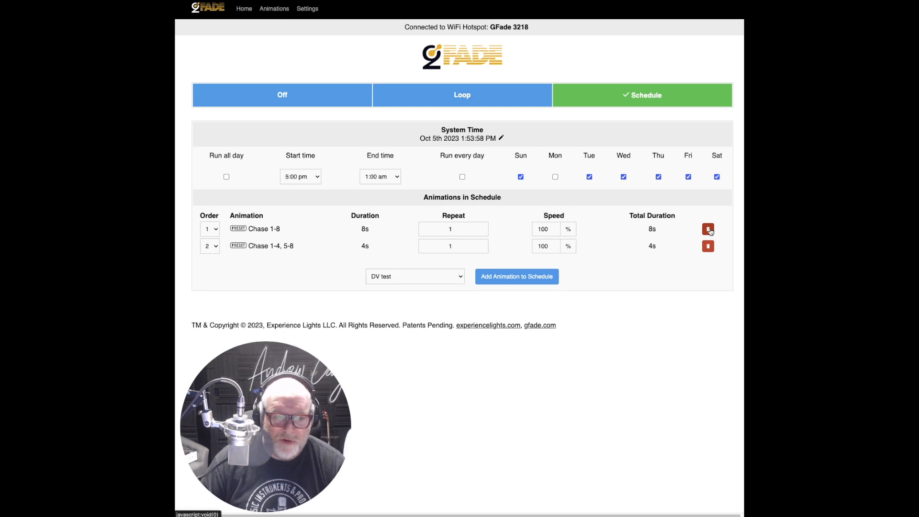
{"action": "left_click", "coordinate": [710, 231]}
{"action": "left_click", "coordinate": [707, 231]}
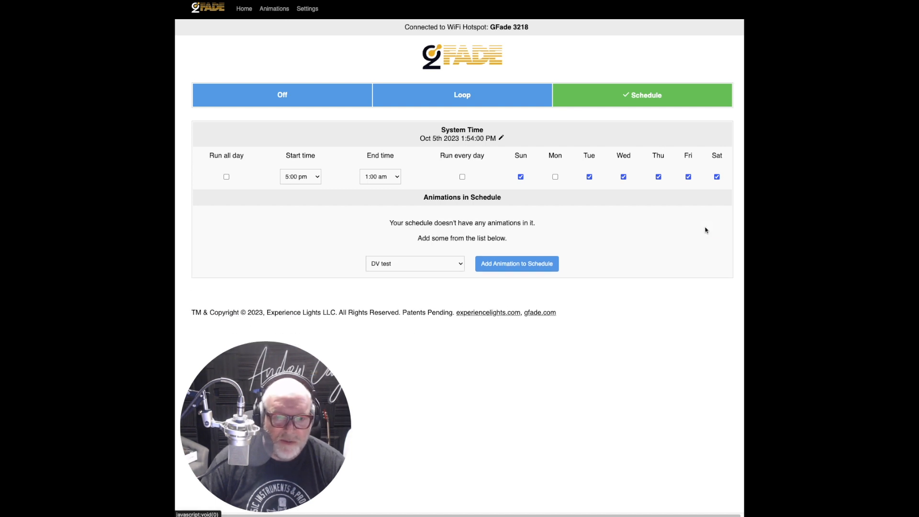
Add the Quick Start 1, Quick Start 2 and Quick Start 3 animations to the schedule in that order.
{"action": "left_click", "coordinate": [411, 263]}
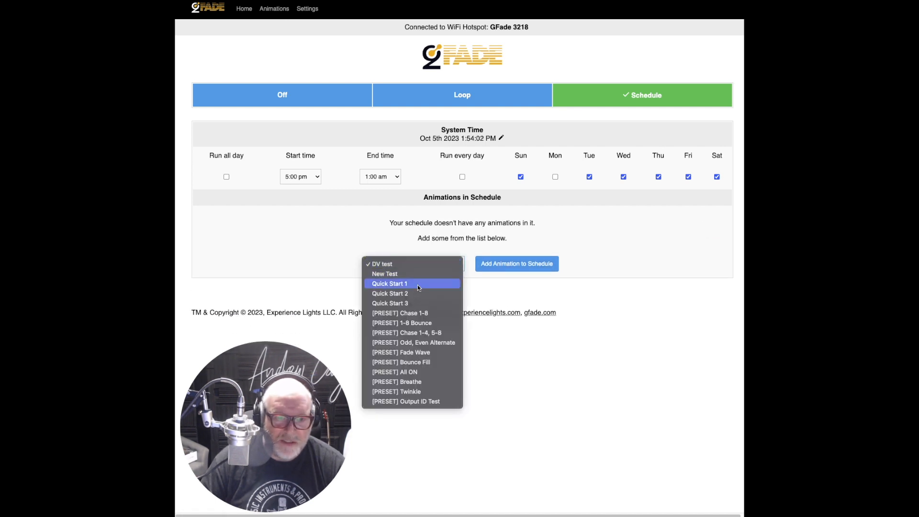
{"action": "left_click", "coordinate": [418, 286]}
{"action": "left_click", "coordinate": [508, 262]}
{"action": "left_click", "coordinate": [431, 260]}
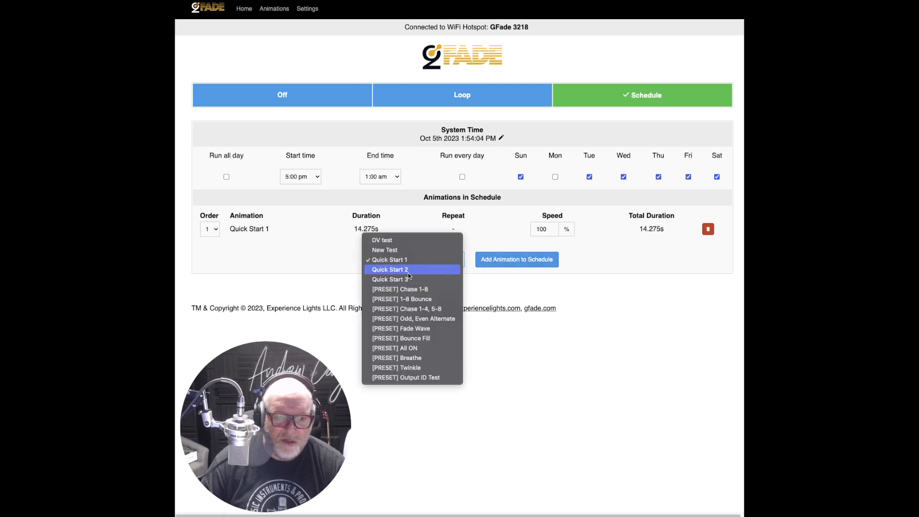
{"action": "left_click", "coordinate": [408, 273]}
{"action": "left_click", "coordinate": [508, 269]}
{"action": "left_click", "coordinate": [419, 278]}
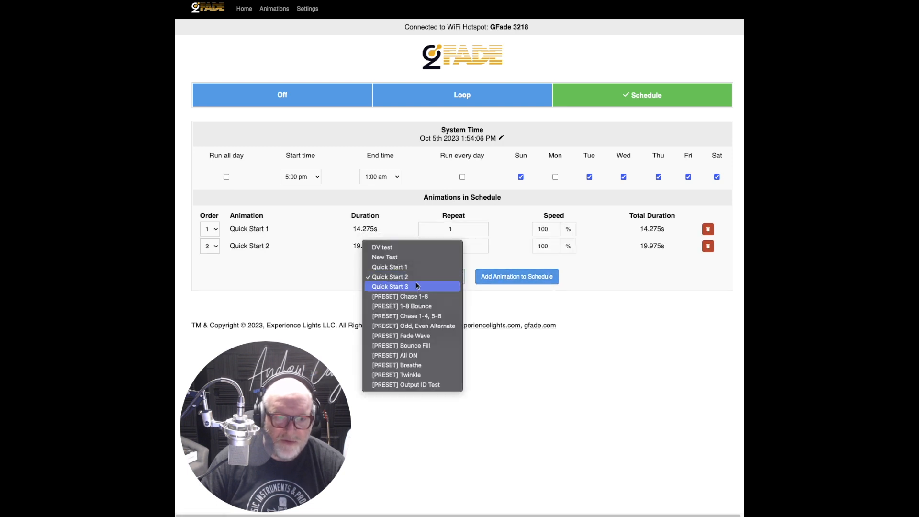
{"action": "left_click", "coordinate": [415, 284]}
{"action": "left_click", "coordinate": [489, 280]}
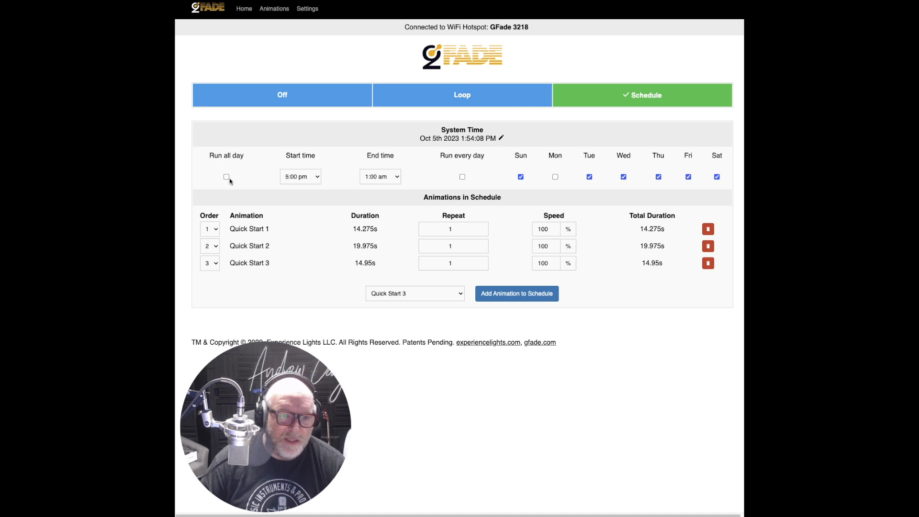
Set the schedule's end time to 11:00 pm and make it run every day.
{"action": "left_click", "coordinate": [373, 181]}
{"action": "scroll", "coordinate": [379, 311], "scroll_direction": "down", "scroll_amount": 10}
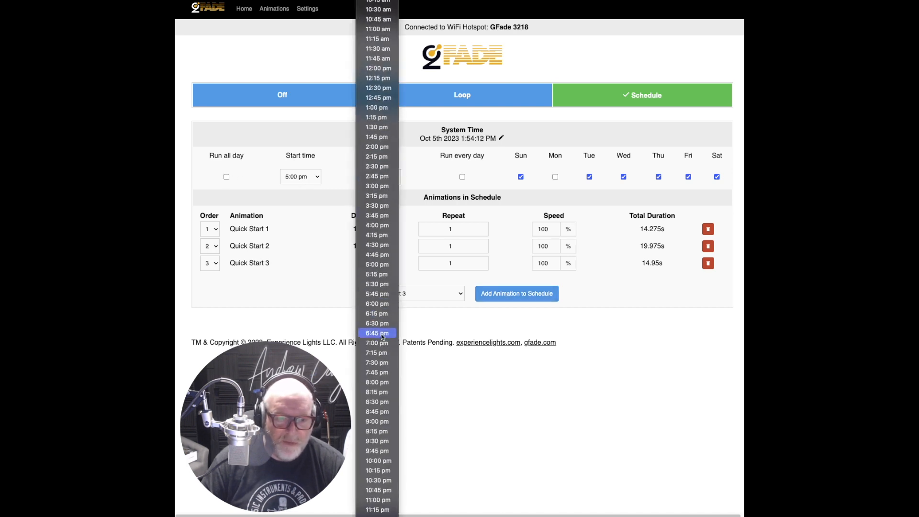
{"action": "left_click", "coordinate": [386, 500]}
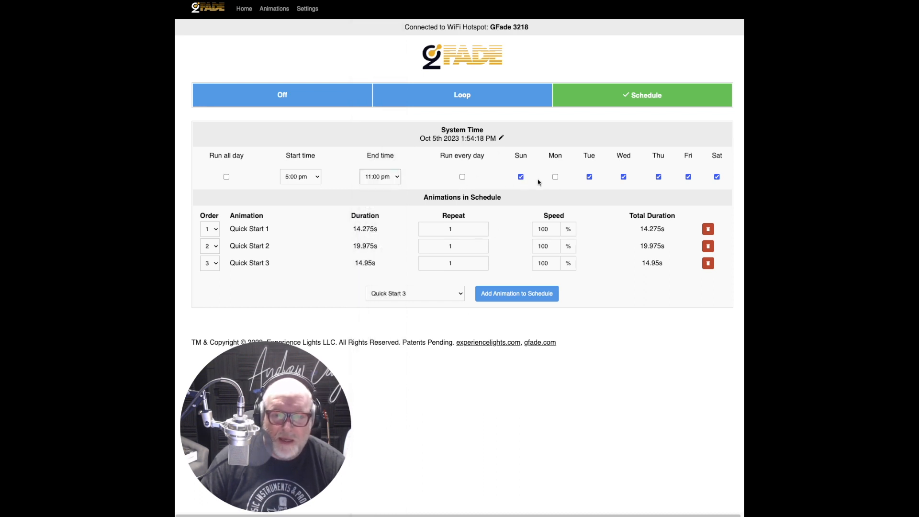
{"action": "left_click", "coordinate": [521, 177]}
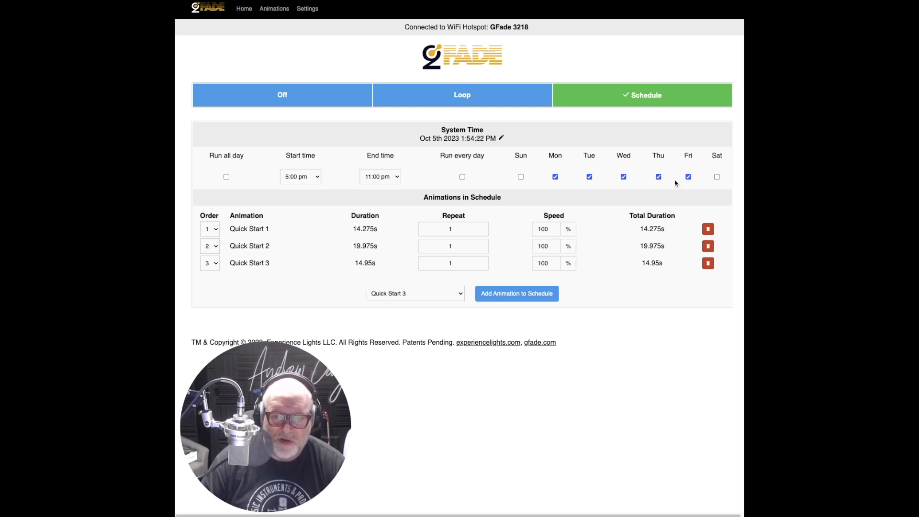
{"action": "left_click", "coordinate": [463, 178]}
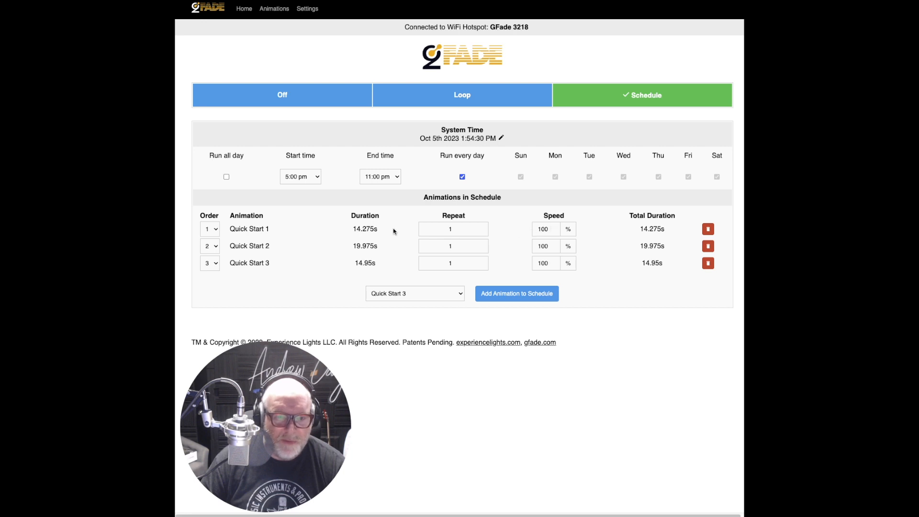
Set the scheduled speeds to 250% for Quick Start 1, 175% for Quick Start 2 and 125% for Quick Start 3.
{"action": "left_click_drag", "start_coordinate": [549, 231], "coordinate": [538, 231]}
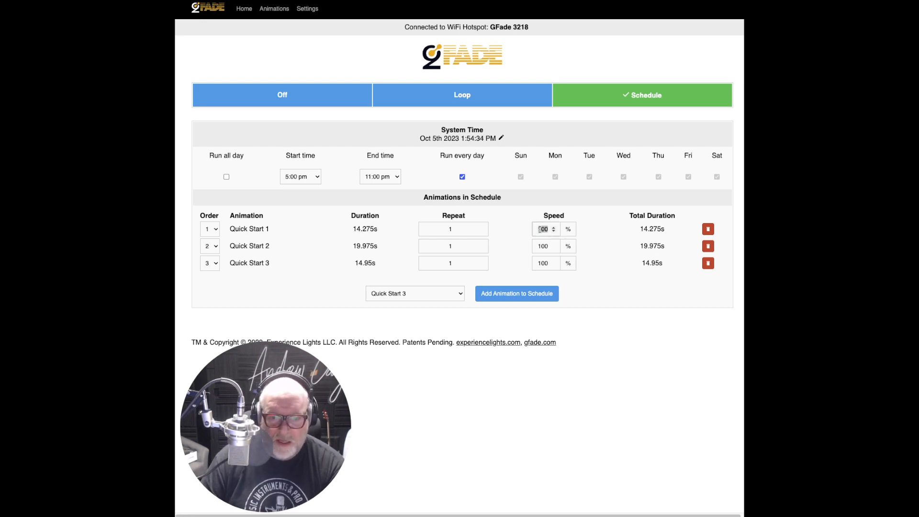
{"action": "type", "text": "250"}
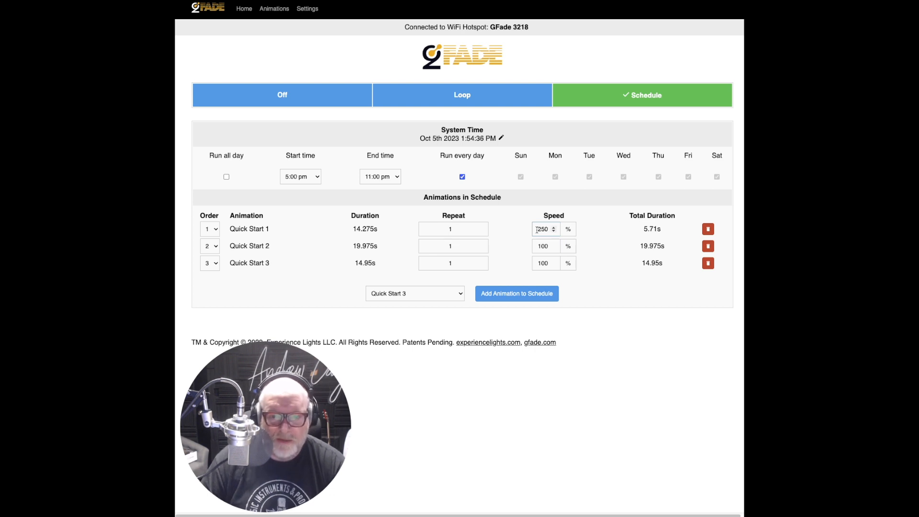
{"action": "left_click_drag", "start_coordinate": [549, 246], "coordinate": [537, 246]}
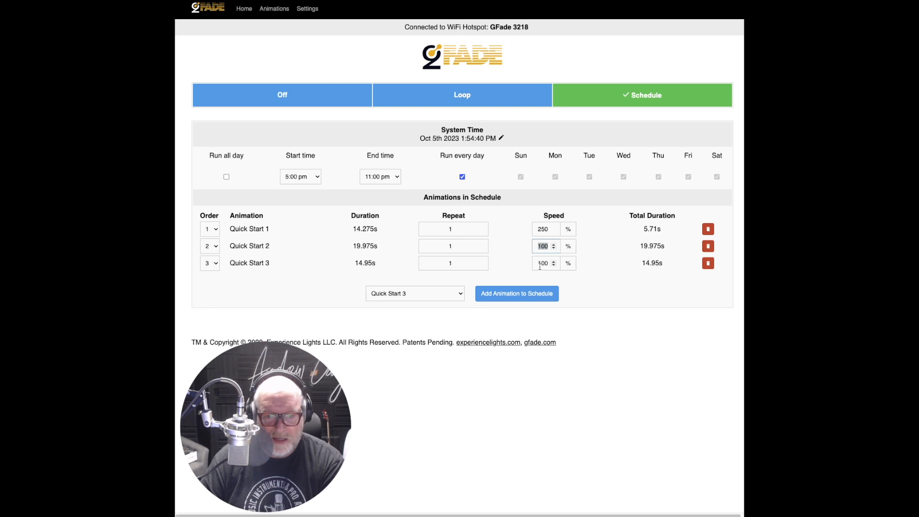
{"action": "type", "text": "175"}
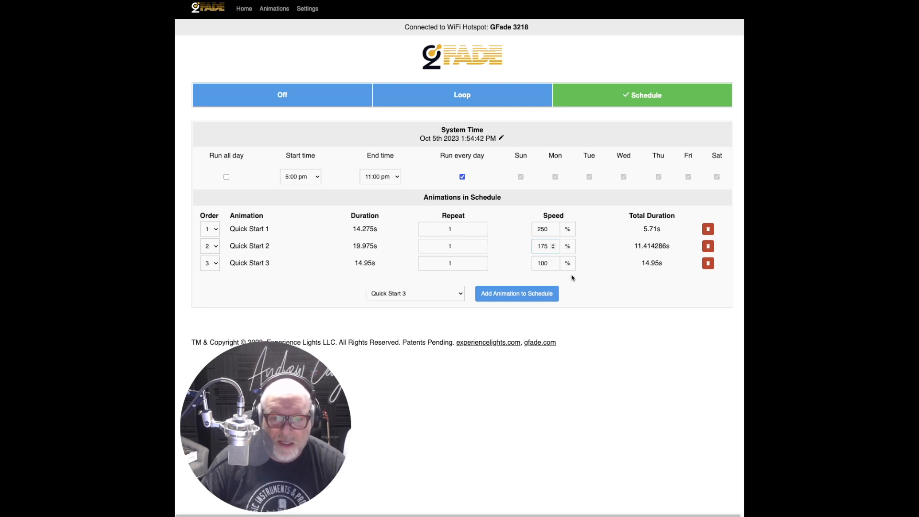
{"action": "double_click", "coordinate": [540, 263]}
{"action": "type", "text": "1255"}
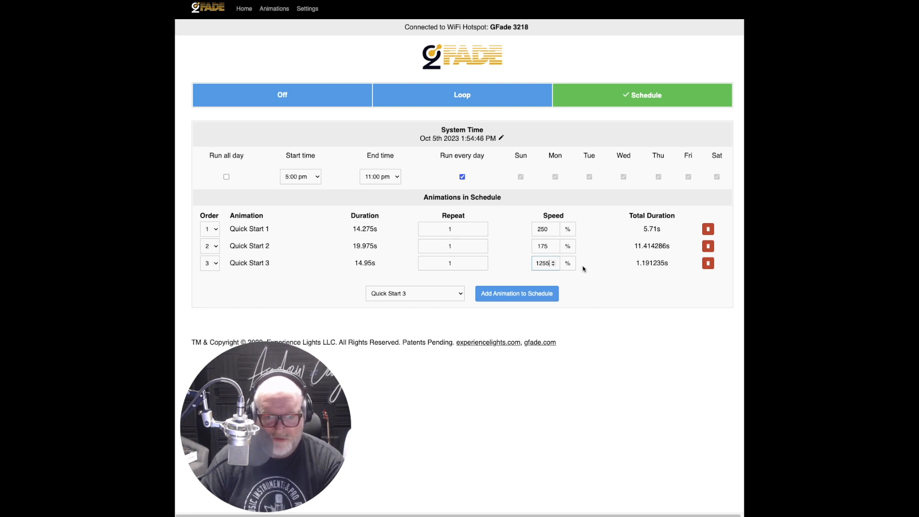
{"action": "key", "text": "BackSpace"}
{"action": "left_click", "coordinate": [592, 269]}
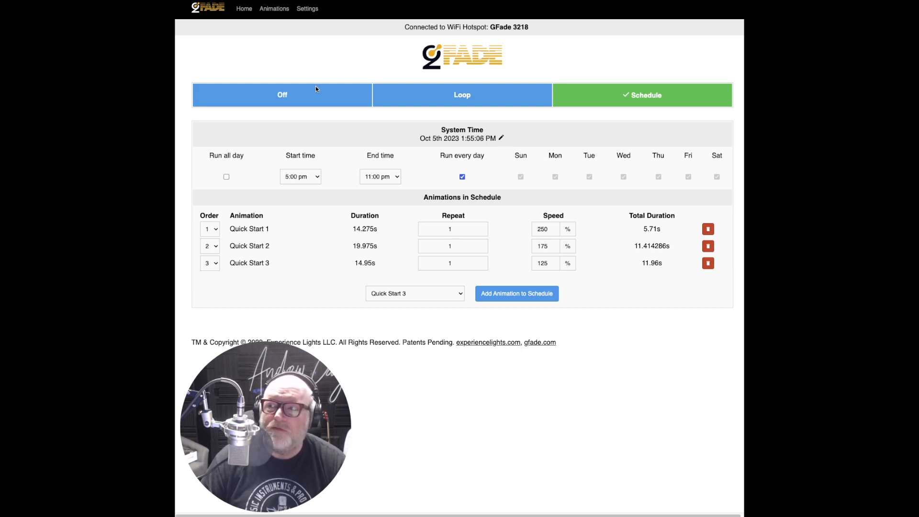
{"action": "left_click", "coordinate": [199, 0]}
{"action": "left_click", "coordinate": [200, 5]}
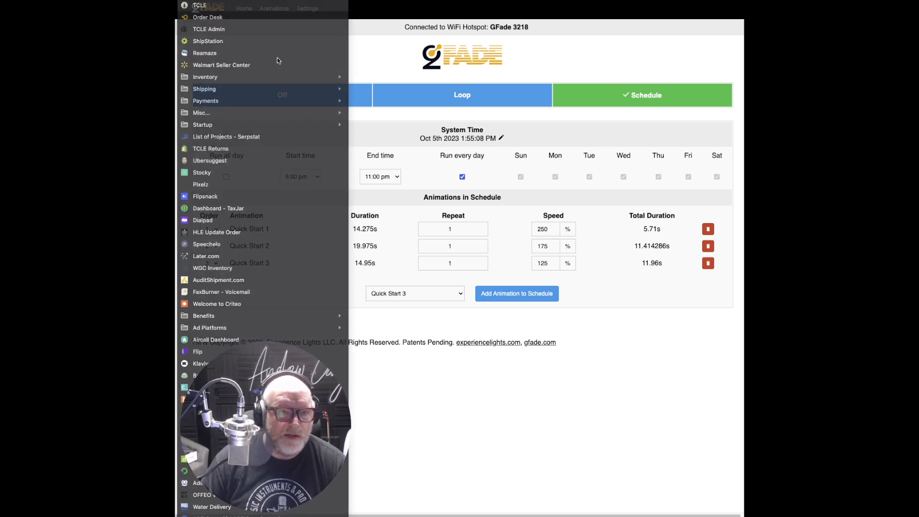